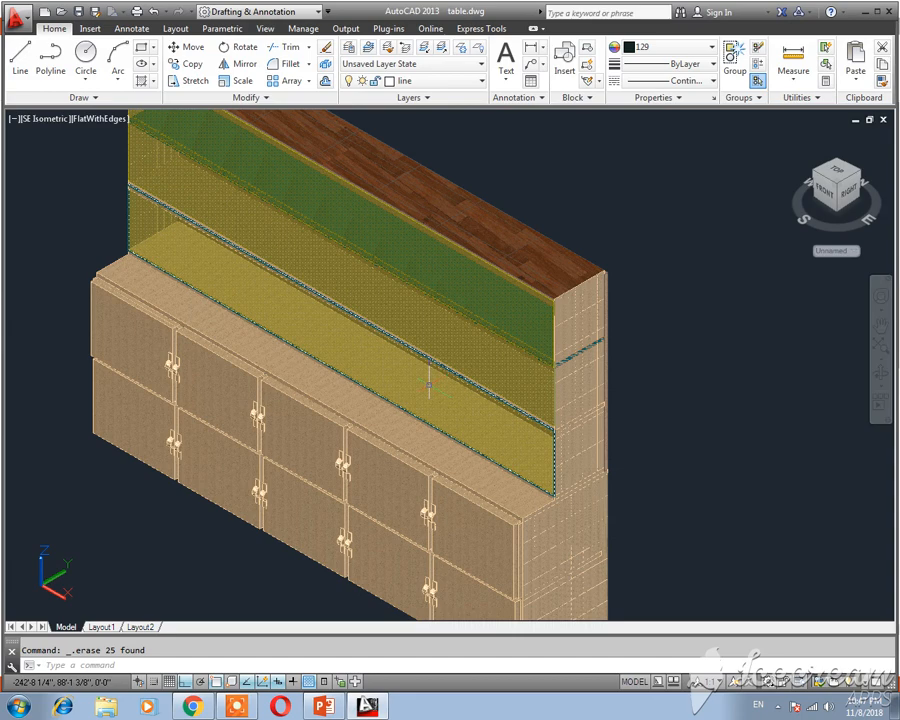
- Switch the model view to Top, showing the empty area beside the closed cabinet
scroll(429, 385, down, 5)
middle_drag(329, 354, 459, 414)
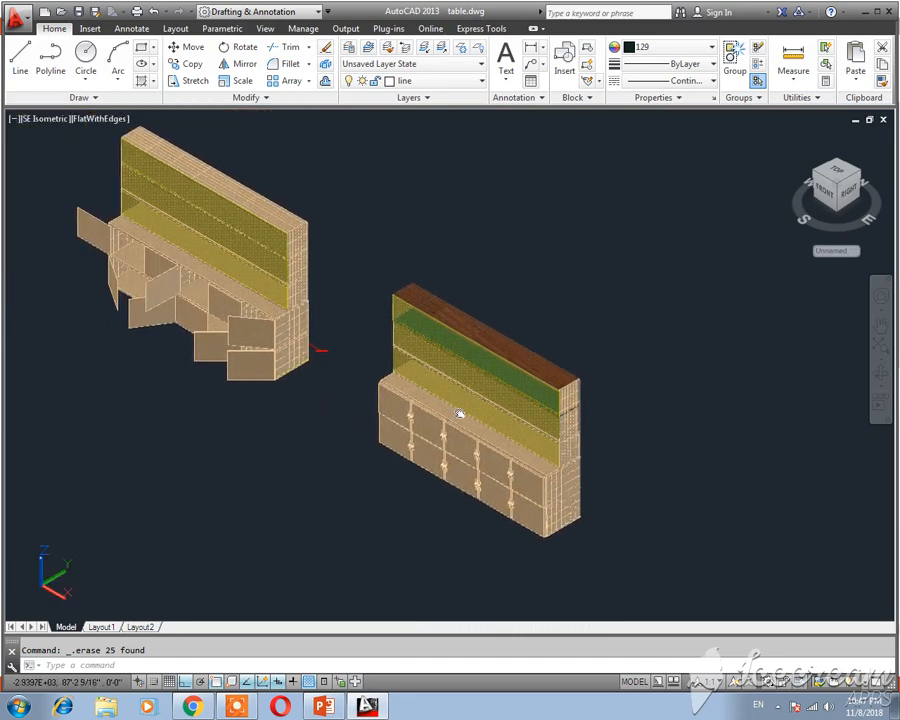
scroll(356, 362, up, 5)
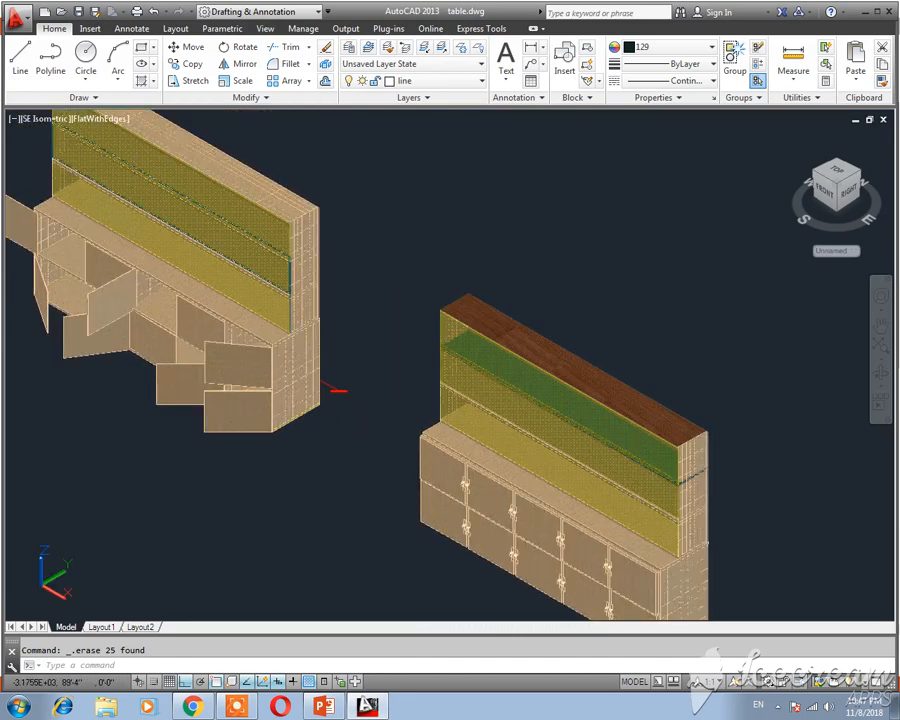
click(42, 121)
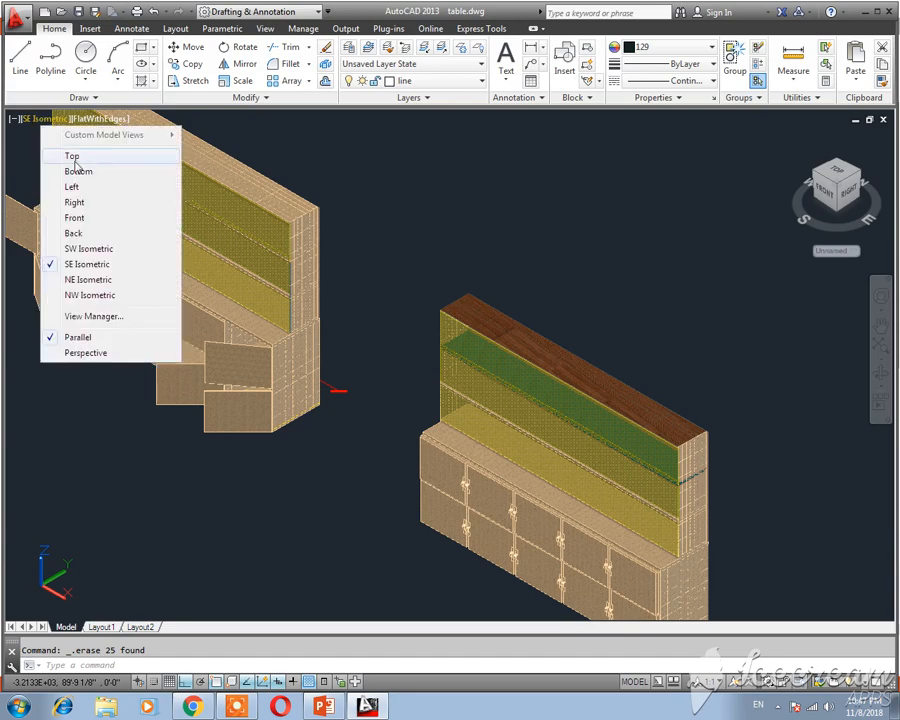
click(72, 157)
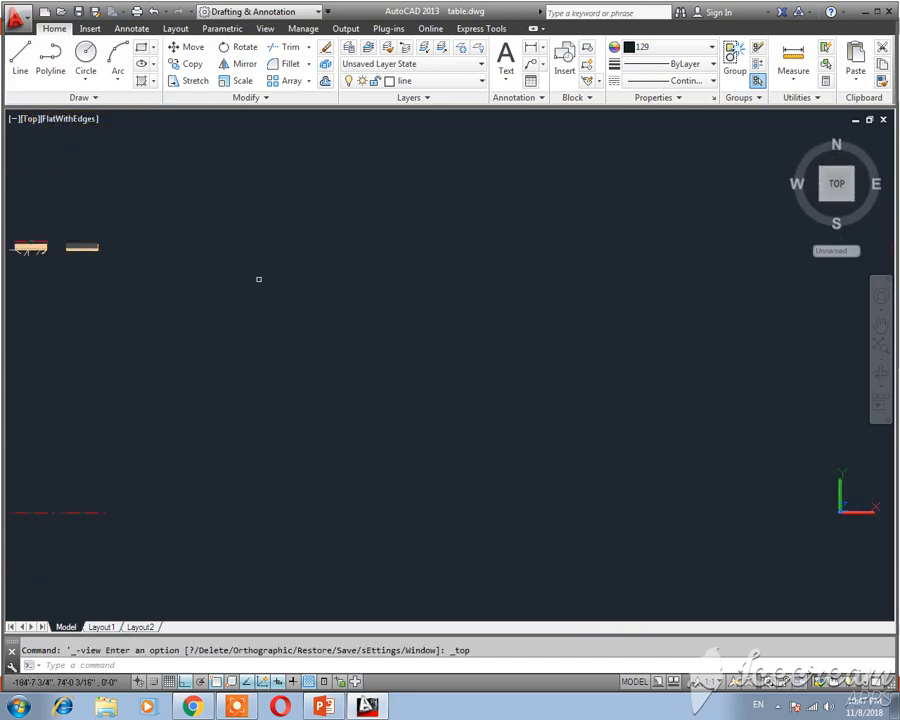
scroll(305, 333, up, 6)
mouse_move(267, 291)
middle_down()
mouse_move(396, 358)
mouse_move(344, 332)
mouse_move(258, 313)
middle_up()
scroll(388, 338, up, 2)
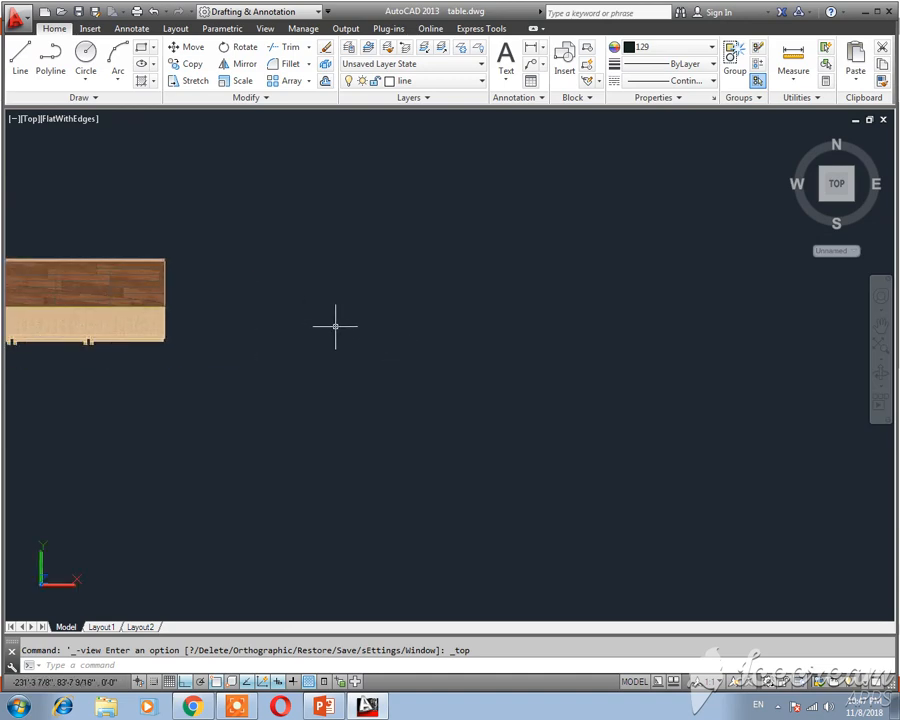
- Draw a 10' horizontal line beside the cabinet, continuing with a 2' line downward from its right end
key(Return)
click(294, 263)
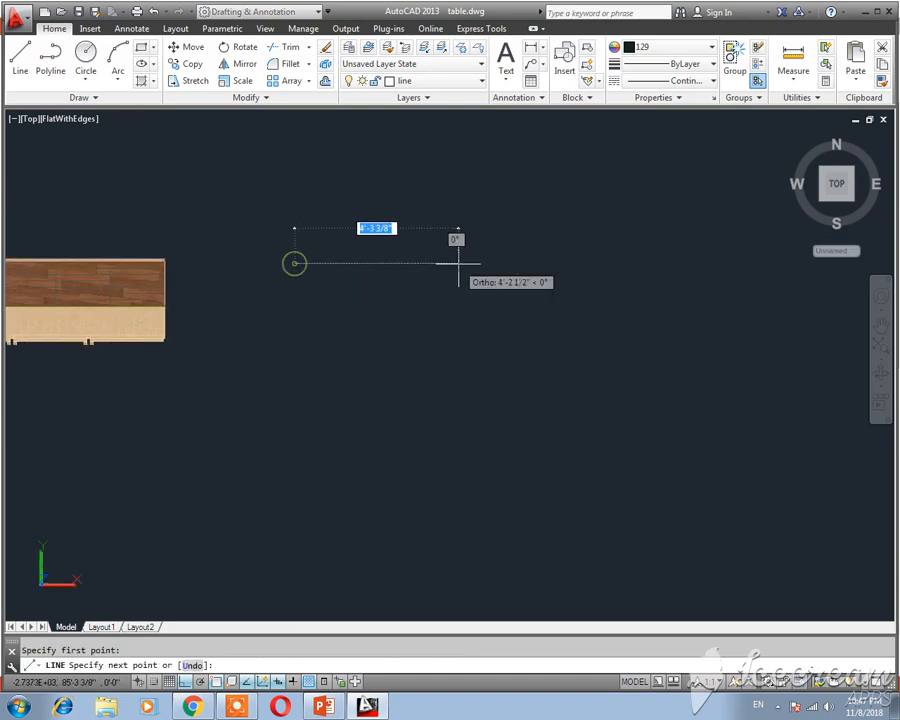
text(10)
key(Return)
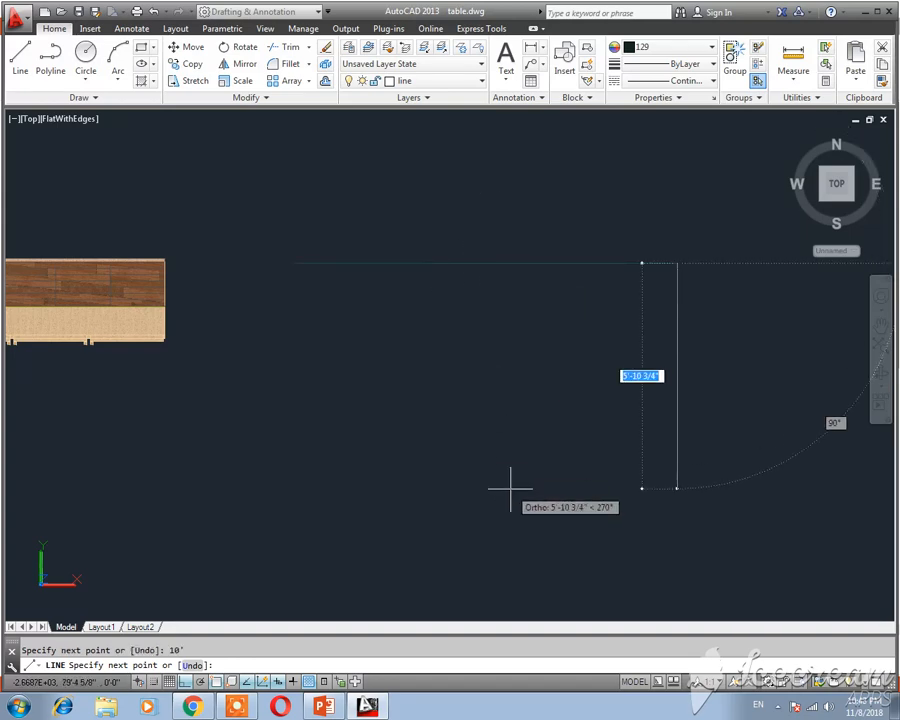
text(2)
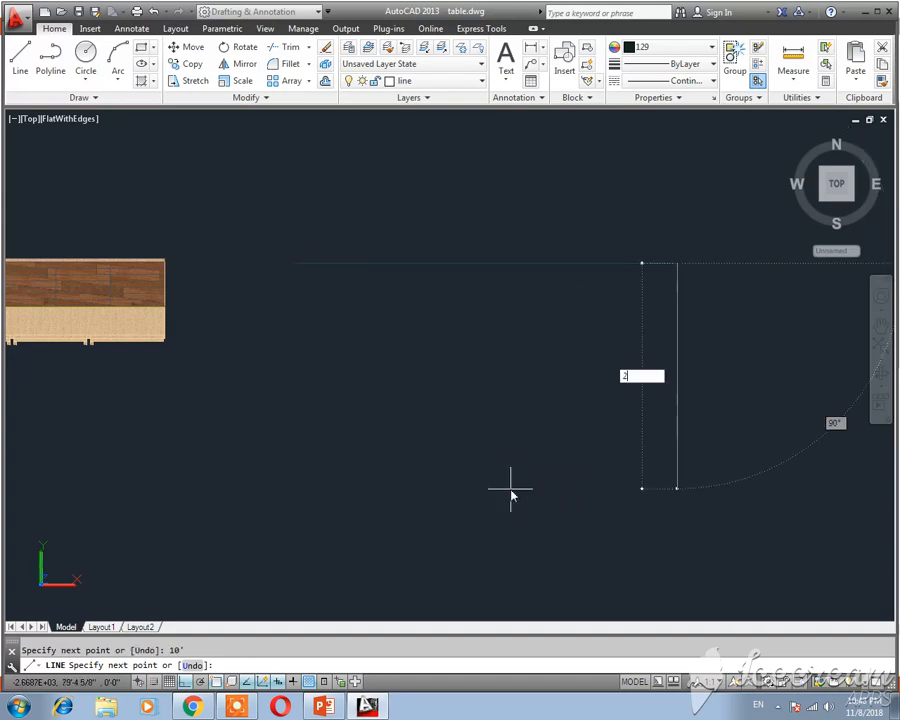
key(Return)
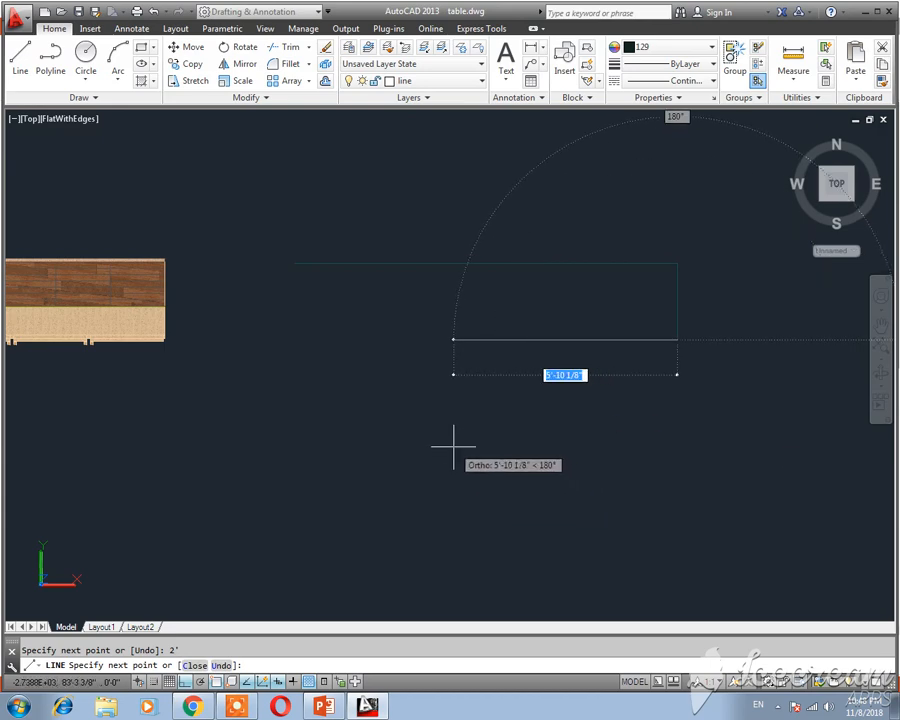
key(Escape)
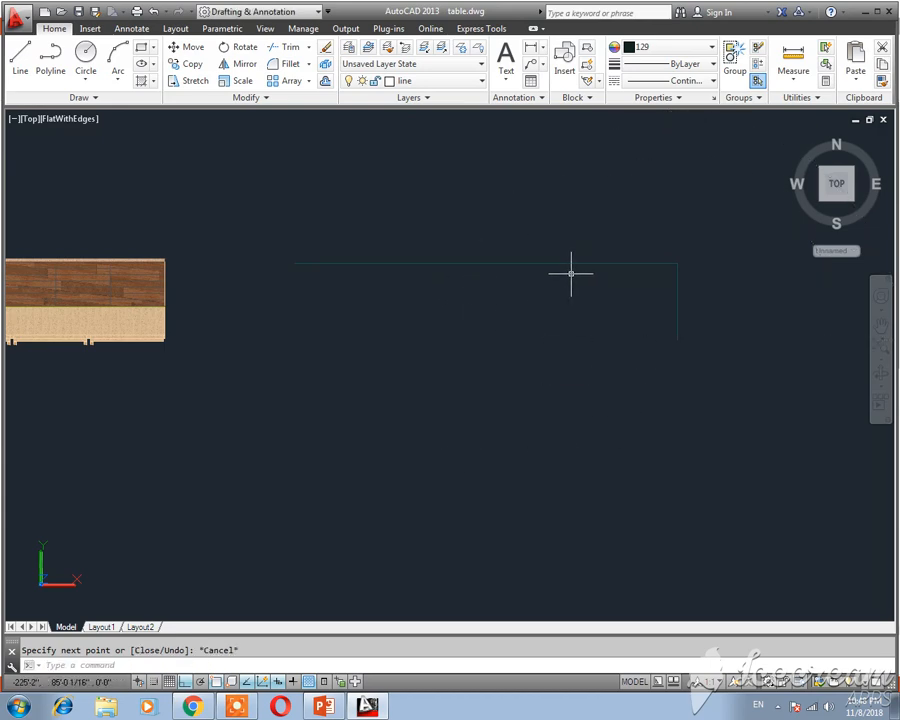
- Draw a 2' line downward from the left end of the 10' line
key(Return)
click(294, 265)
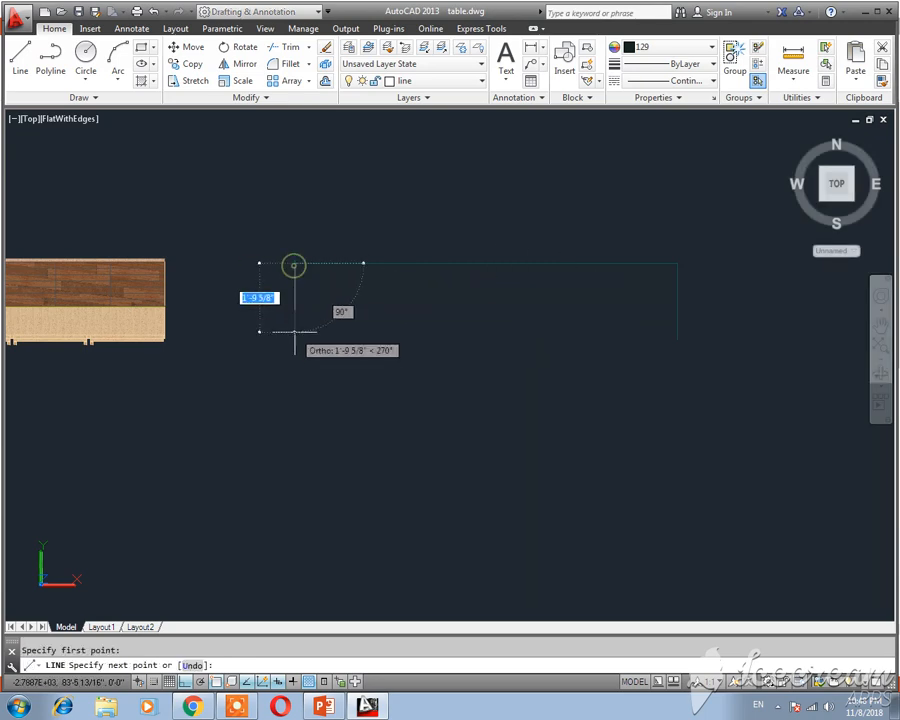
text(2')
key(Return)
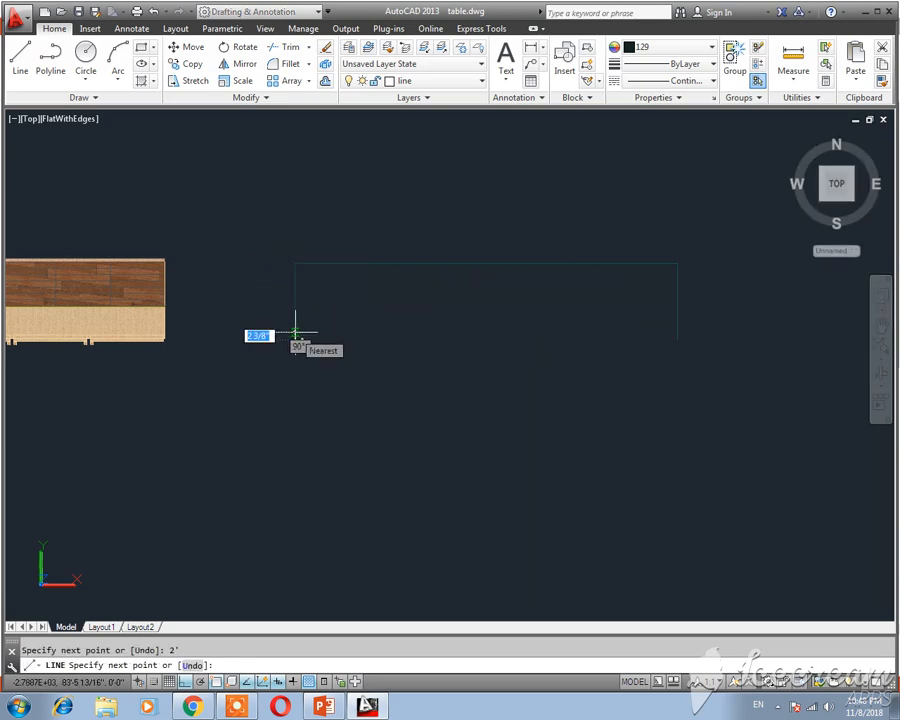
key(Escape)
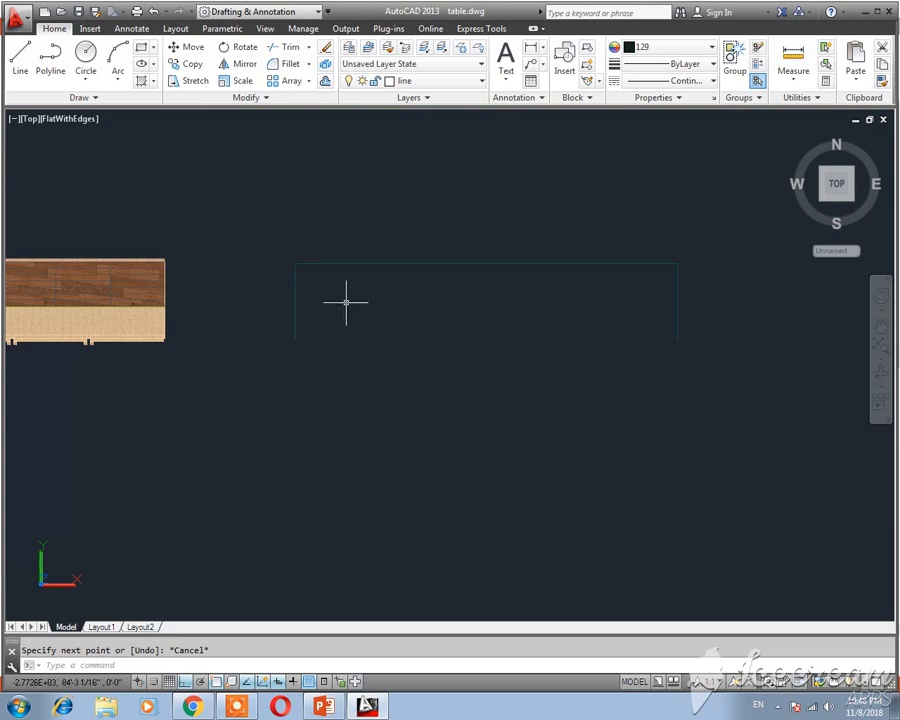
- Offset the left 2' line by 4' to the right, and offset the resulting line another 4' to the right
text(o)
key(Return)
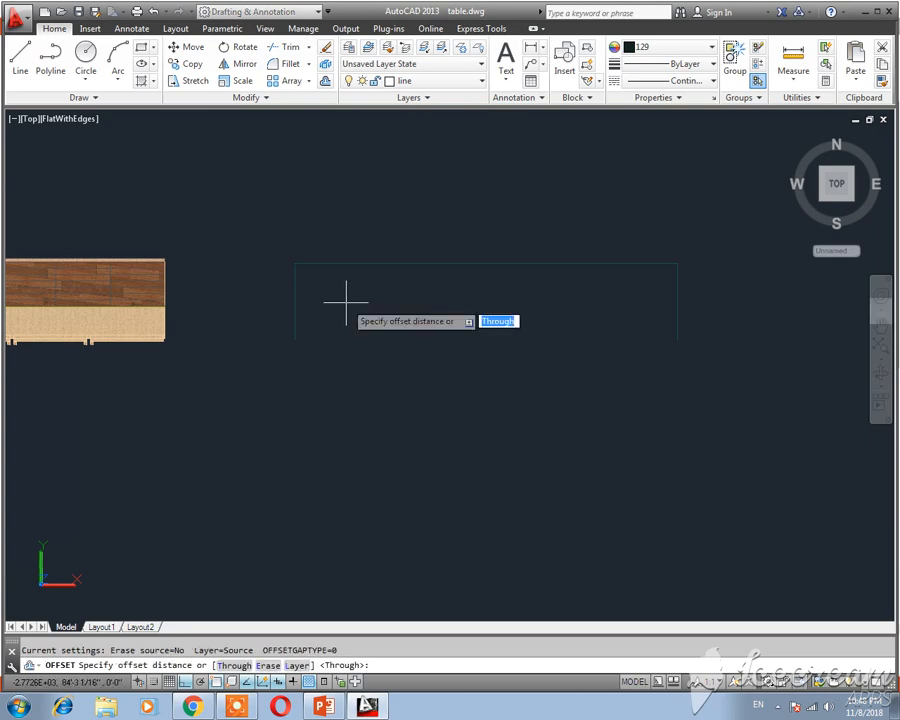
text(4)
key(Return)
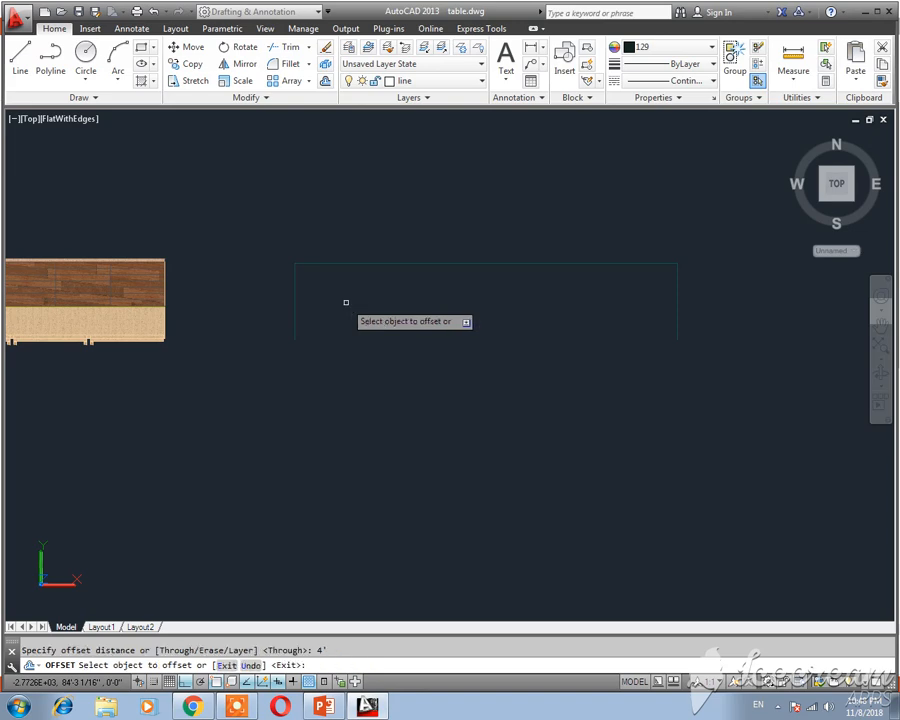
click(386, 313)
click(386, 313)
click(448, 311)
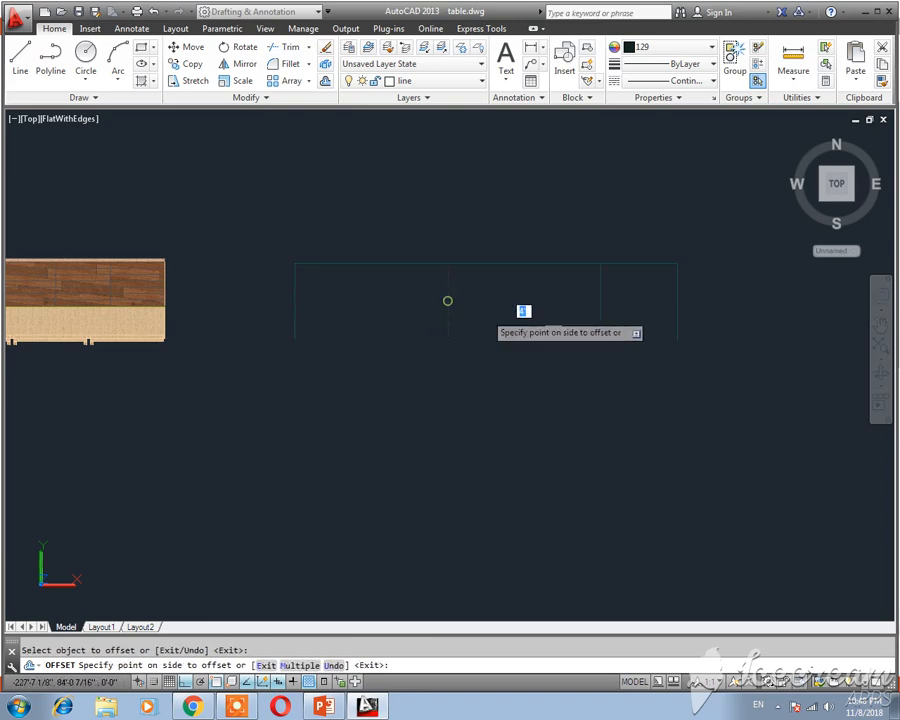
click(554, 310)
key(Escape)
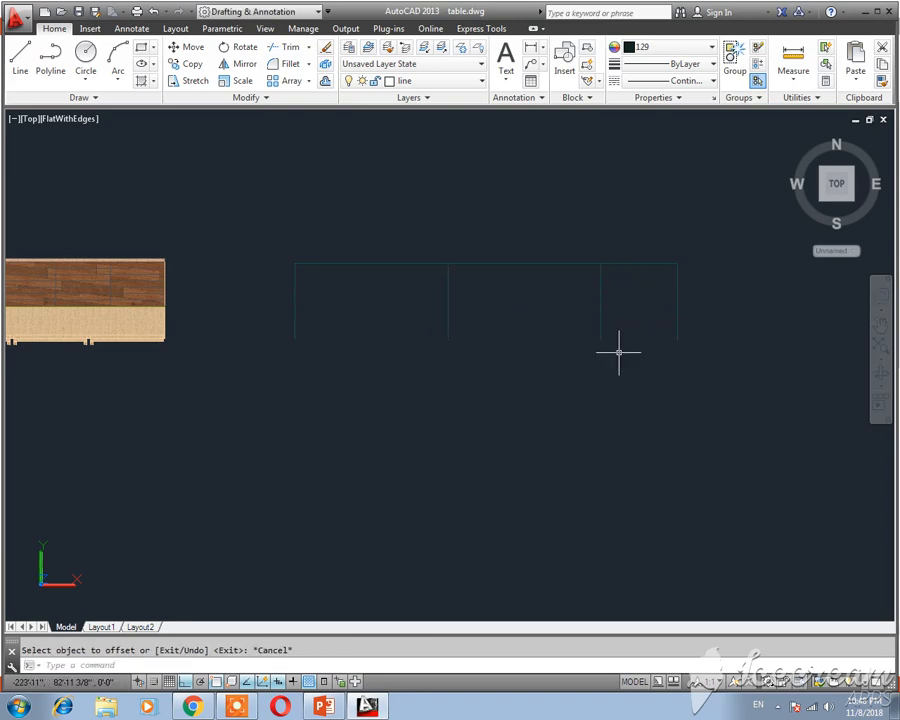
- Add an aligned dimension above the leftmost bay, between the left end and the first divider
text(da)
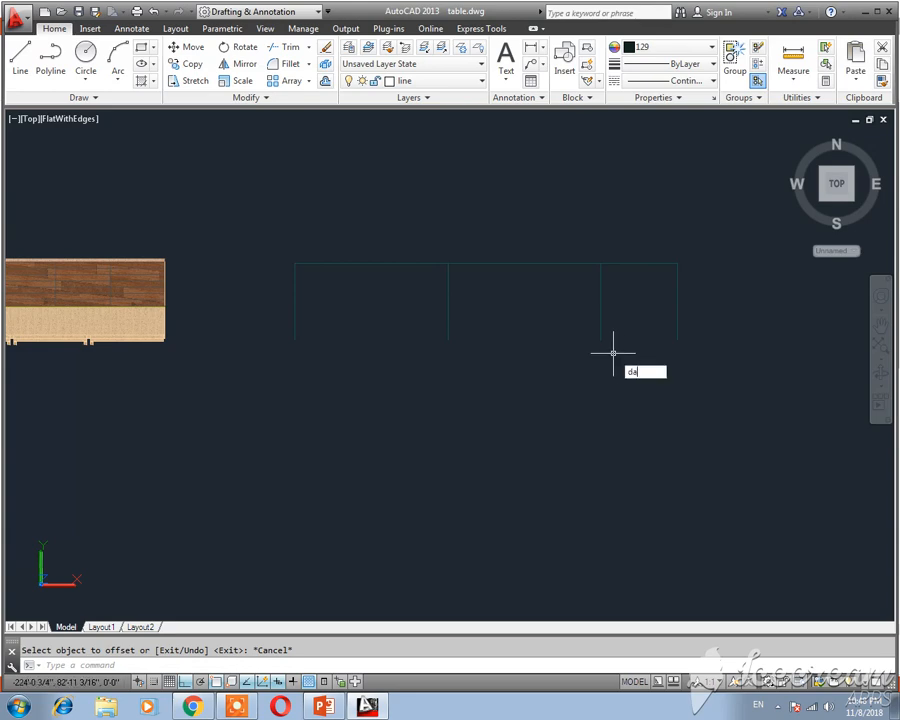
text(l)
key(Return)
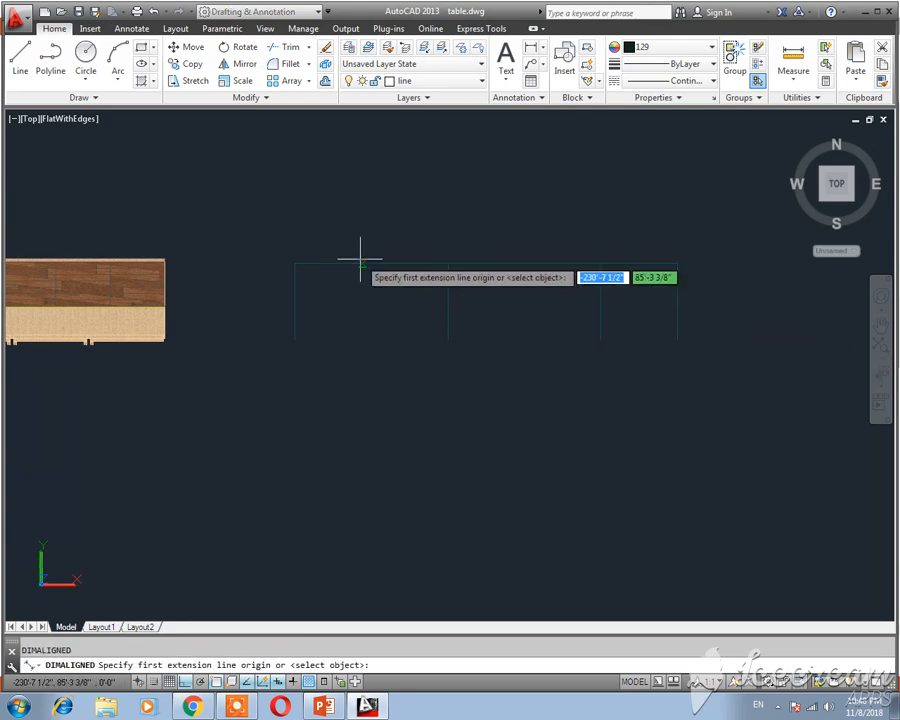
click(295, 263)
click(449, 263)
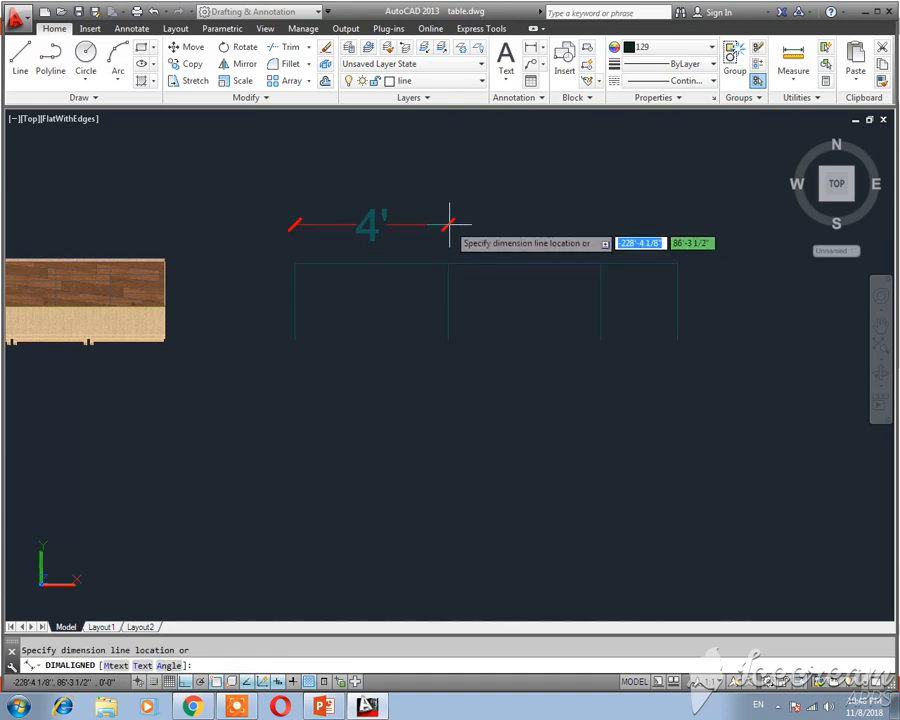
click(449, 222)
right_click(478, 230)
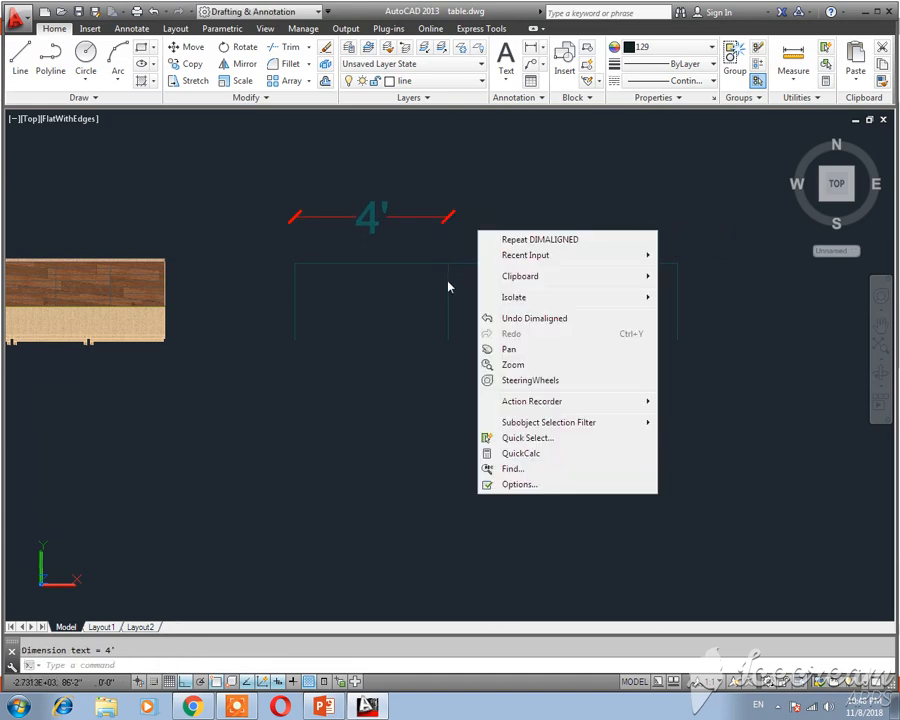
click(507, 240)
click(449, 263)
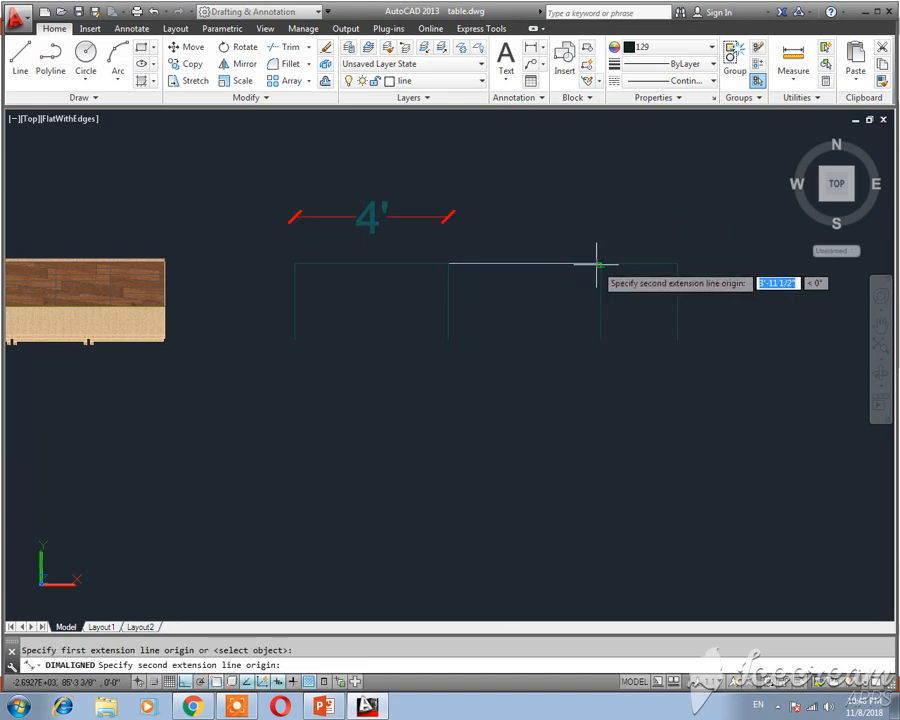
click(599, 264)
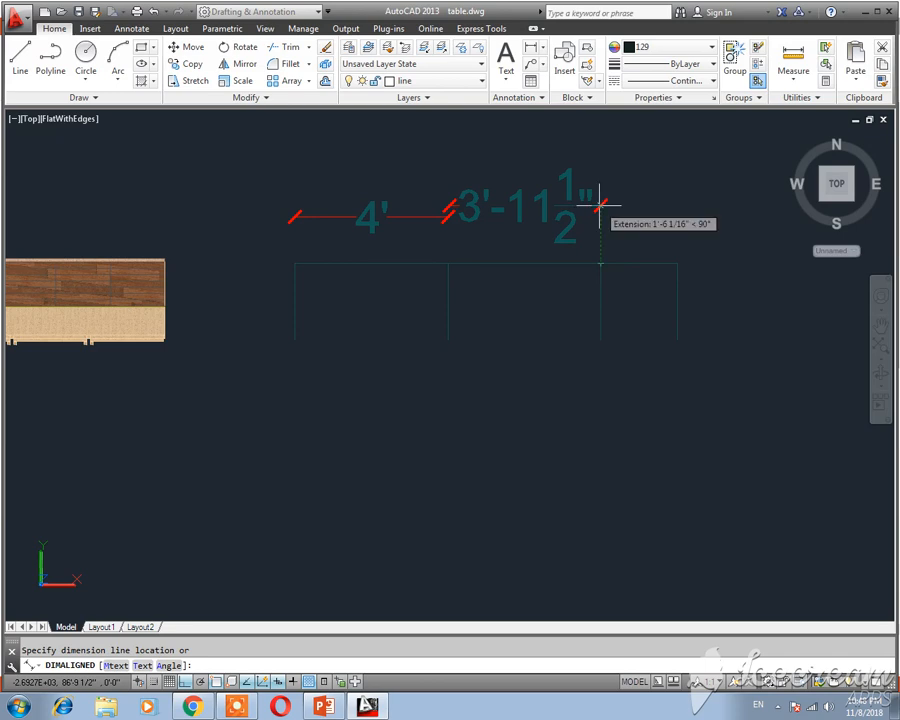
key(Escape)
- Add an aligned dimension above the middle bay, between the tops of the two dividers
text(dal)
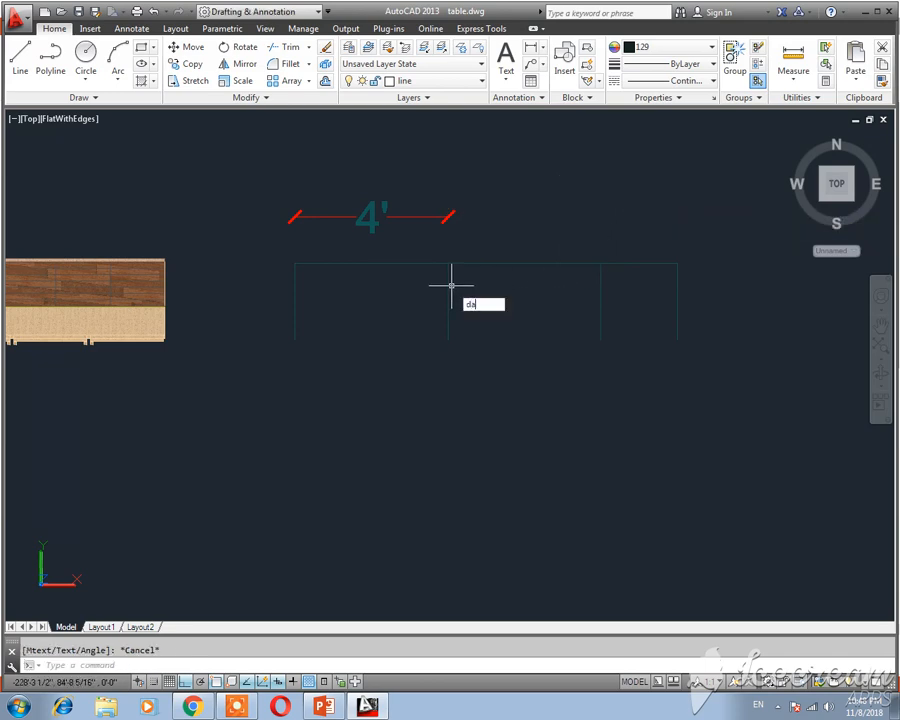
key(Return)
click(448, 263)
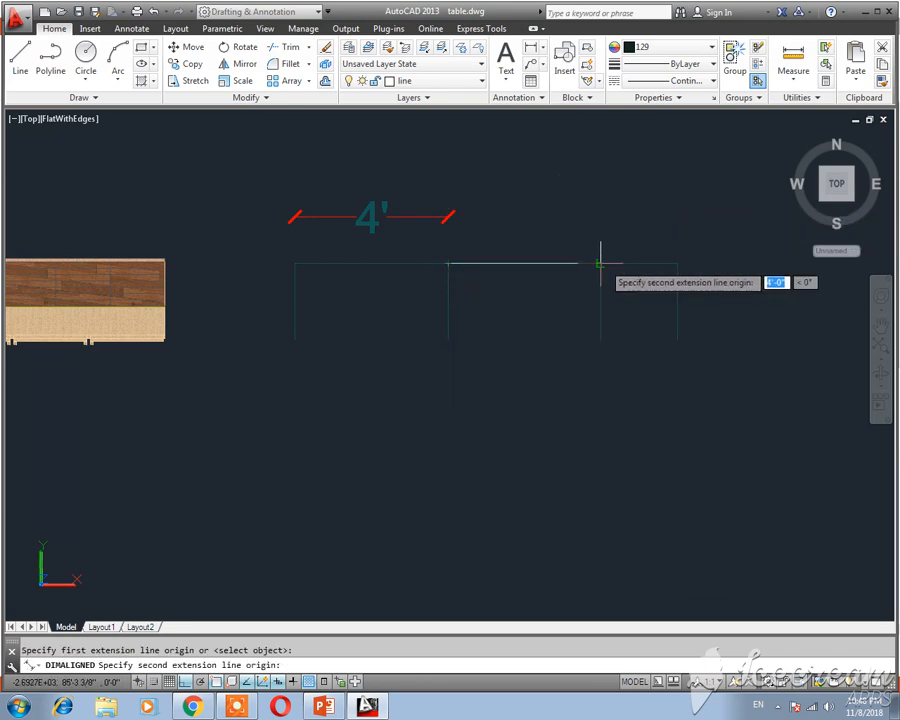
click(599, 264)
click(603, 191)
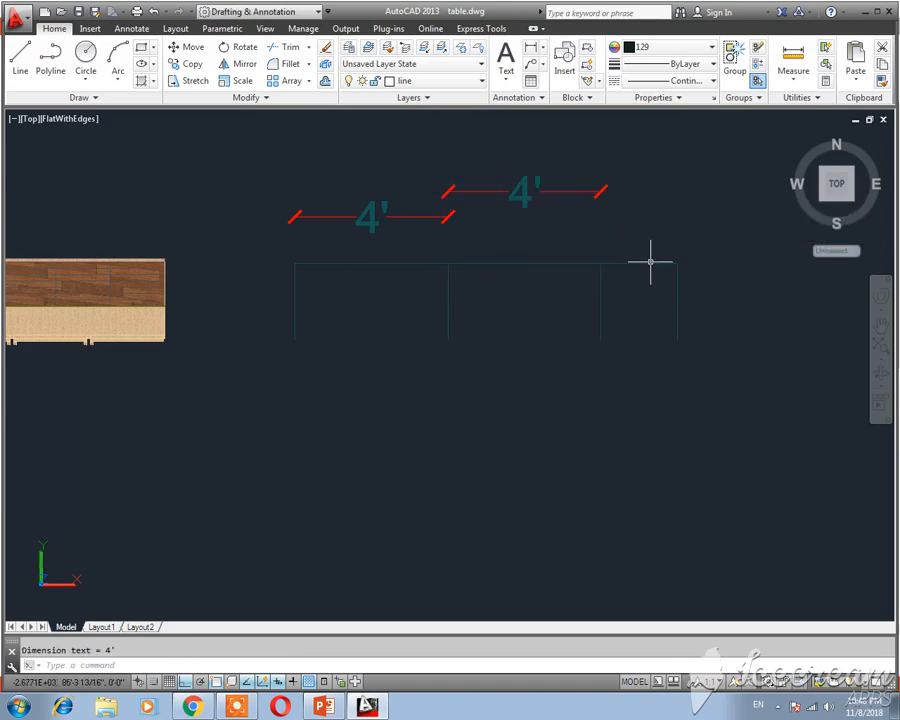
- Add an aligned dimension above the rightmost bay, between the second divider and the right end line
right_click(625, 233)
click(640, 241)
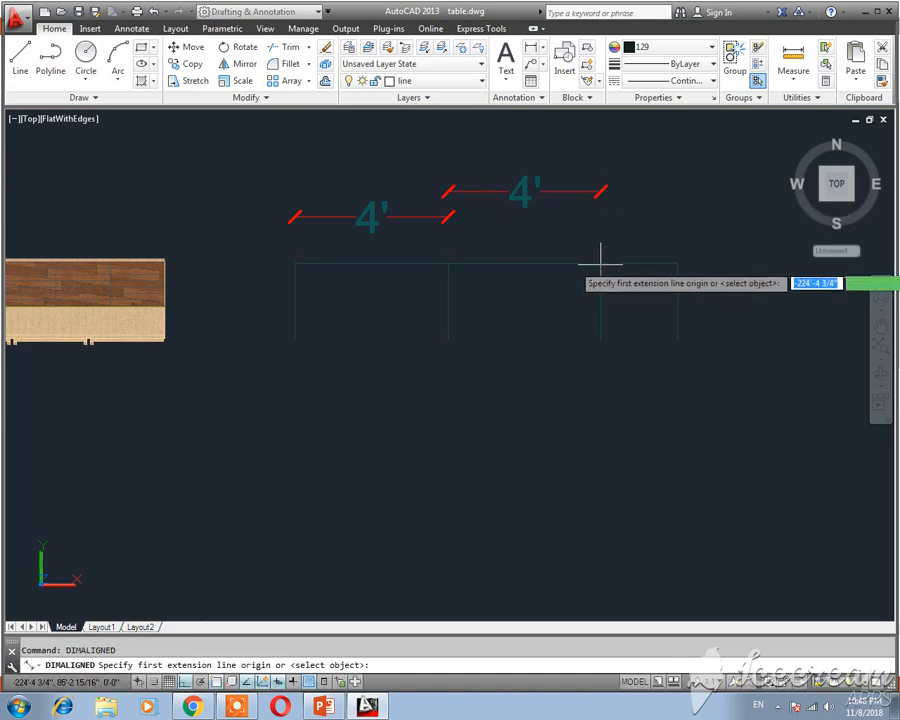
click(600, 264)
click(677, 264)
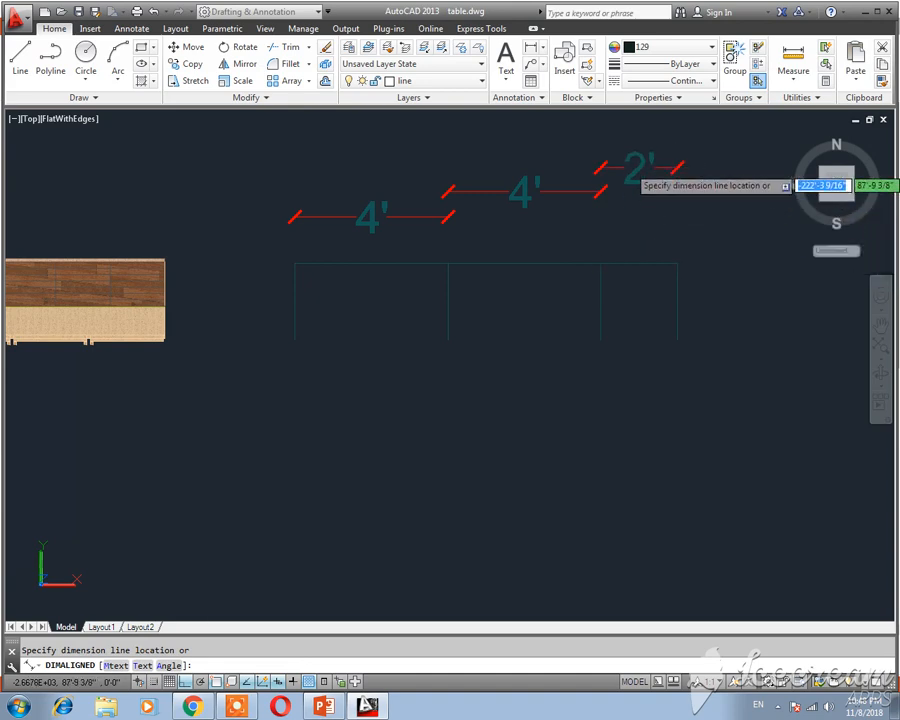
click(680, 166)
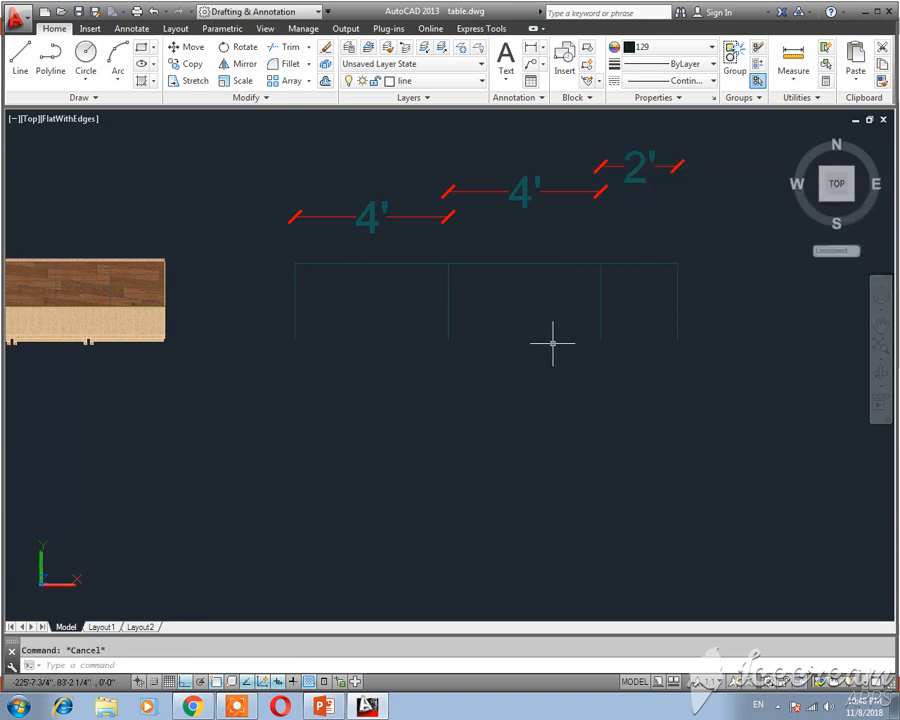
- Switch the model view to SE Isometric and frame the new dimensioned outline
middle_drag(482, 321, 458, 352)
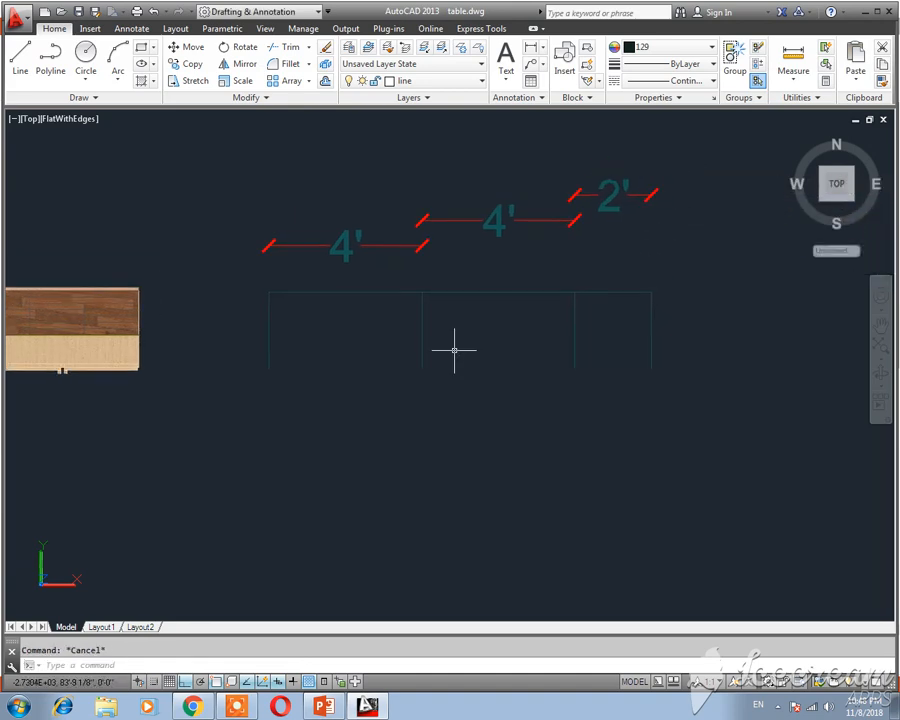
click(82, 120)
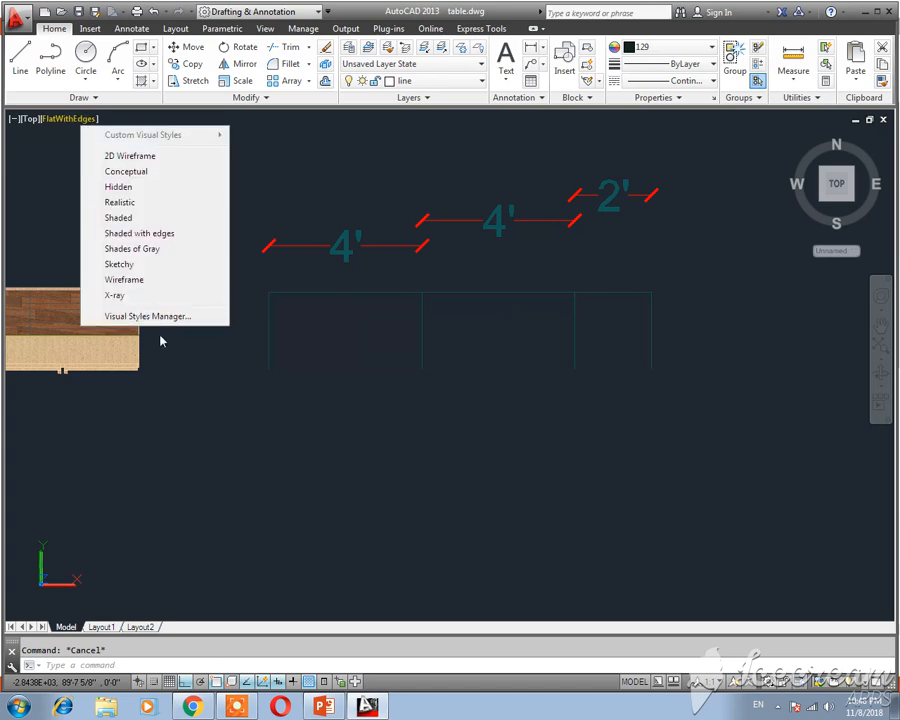
click(67, 141)
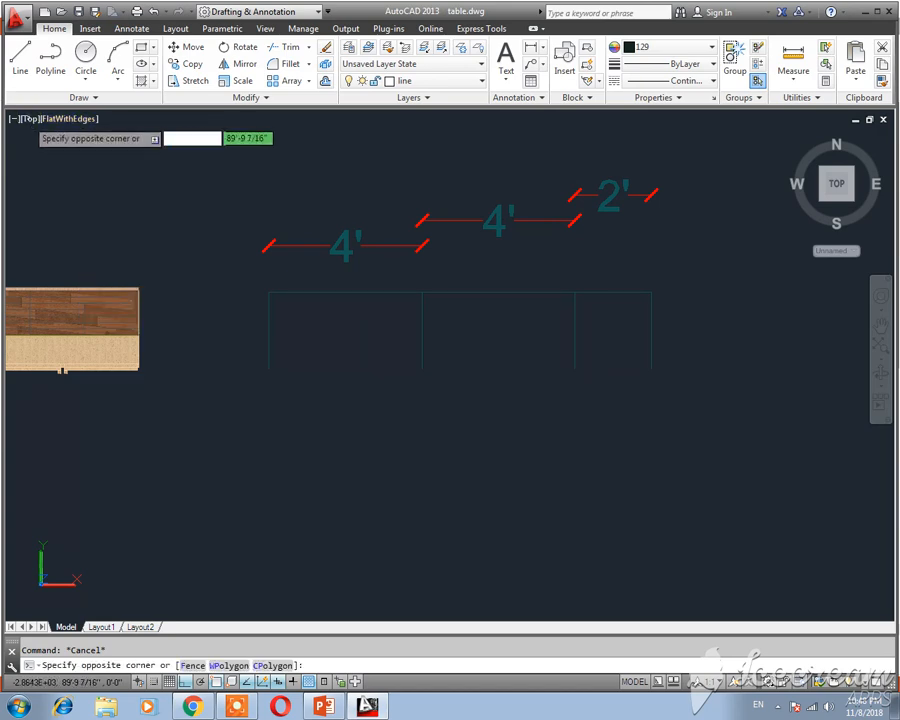
click(30, 120)
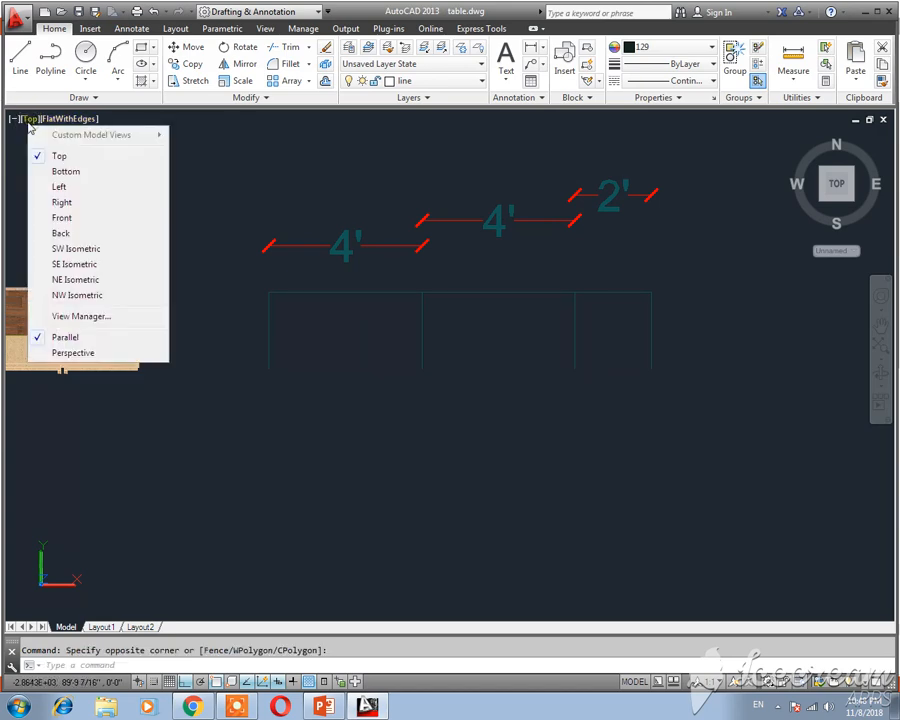
click(91, 266)
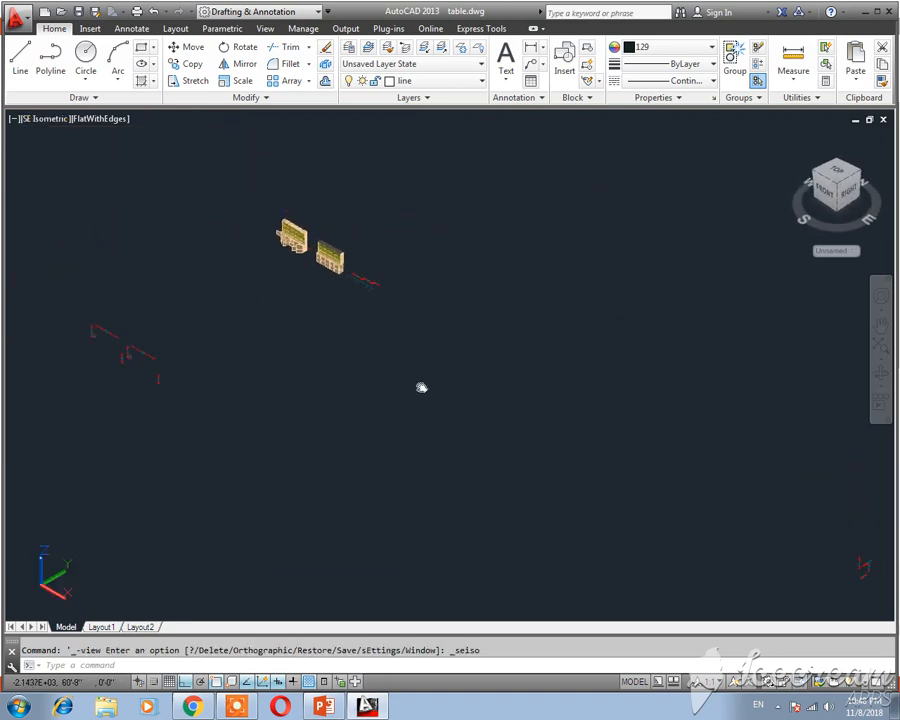
scroll(360, 299, up, 6)
middle_drag(379, 305, 387, 421)
scroll(386, 345, up, 3)
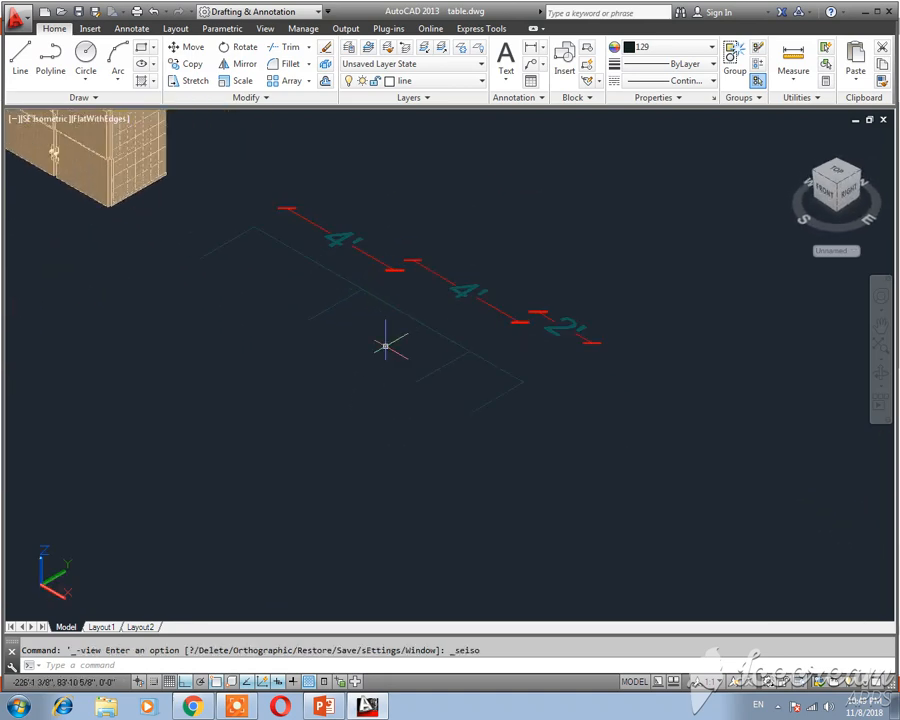
middle_drag(377, 331, 352, 376)
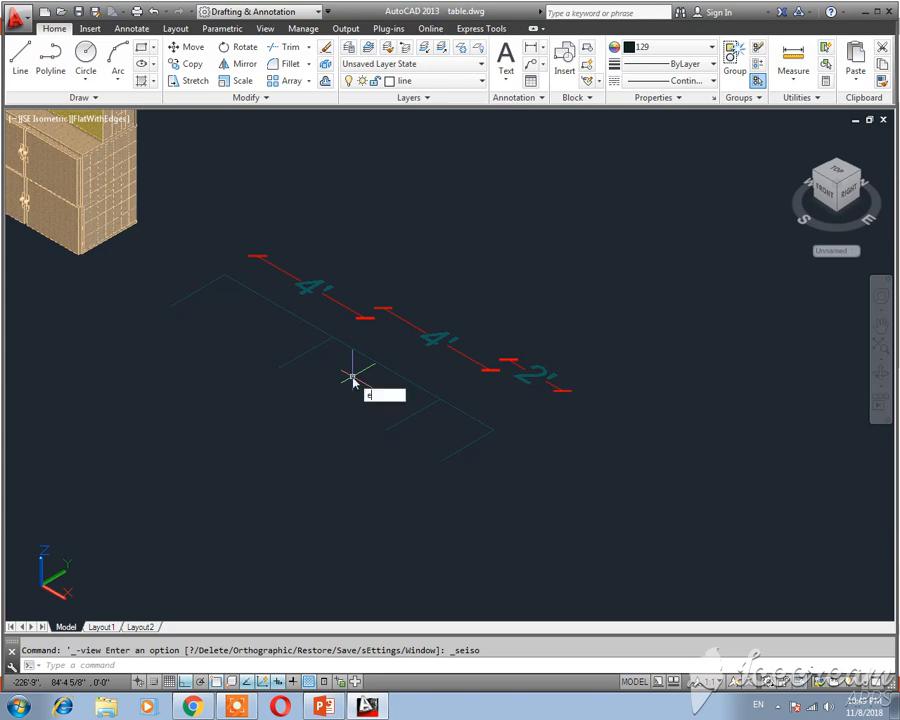
text(xt)
key(Return)
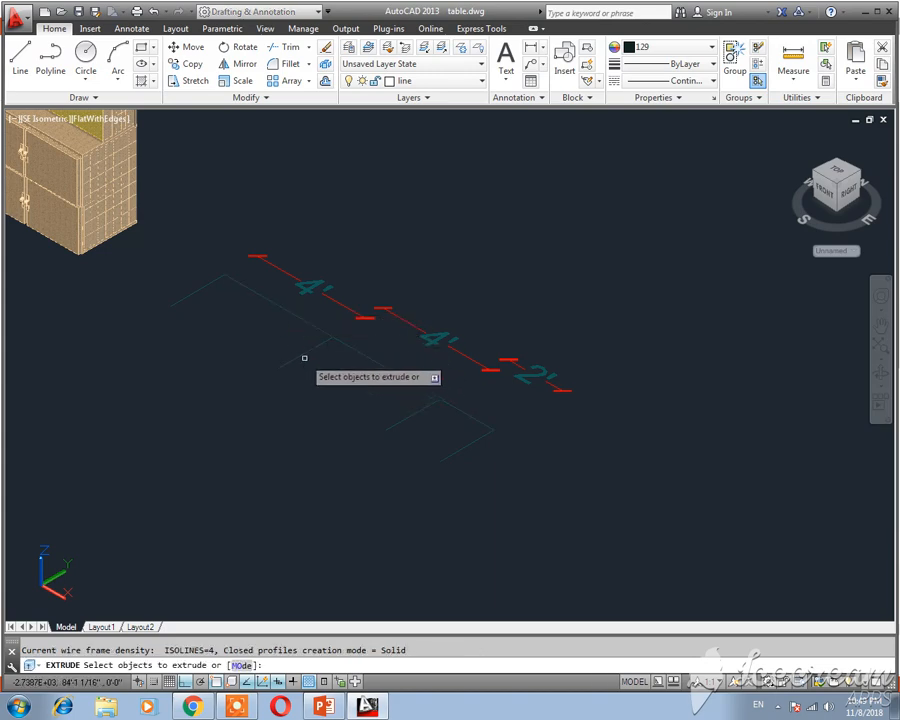
middle_drag(305, 357, 269, 368)
key(Escape)
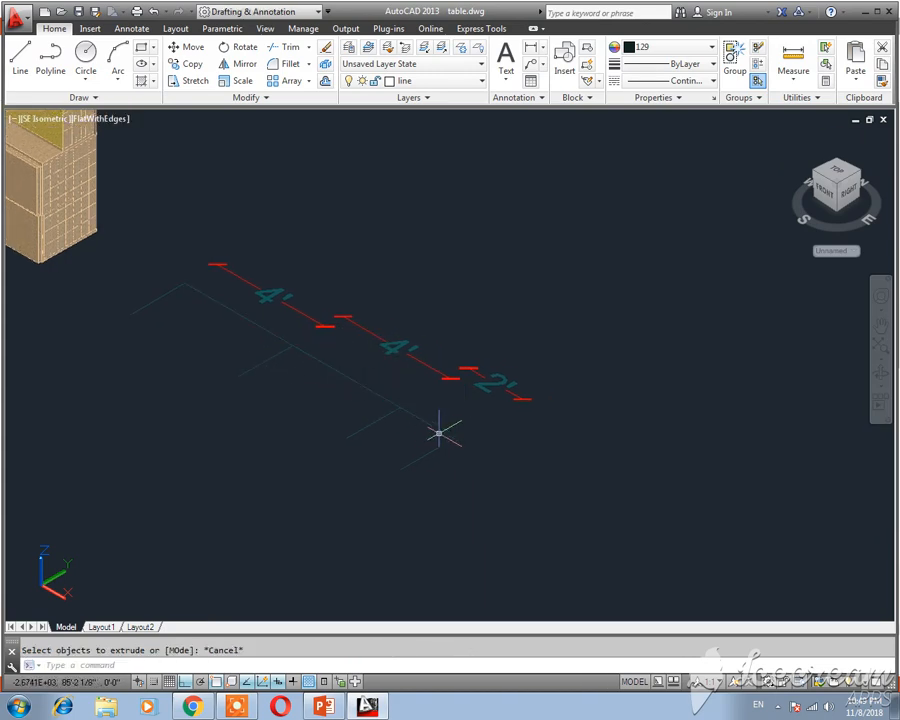
- Join the connected base outline lines, selecting the back line, both end lines and both dividers
click(469, 409)
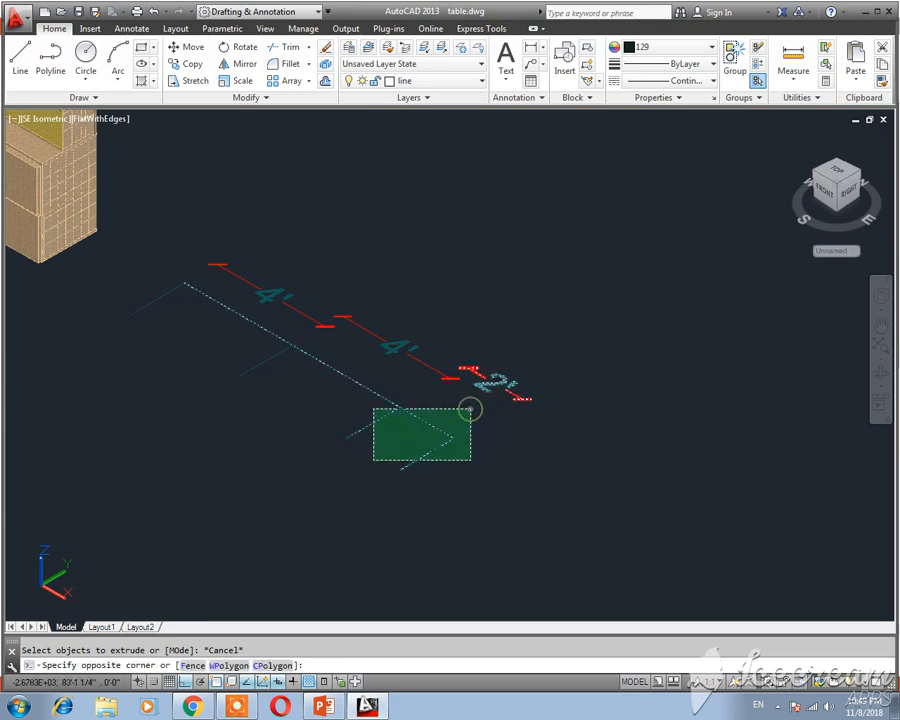
click(165, 480)
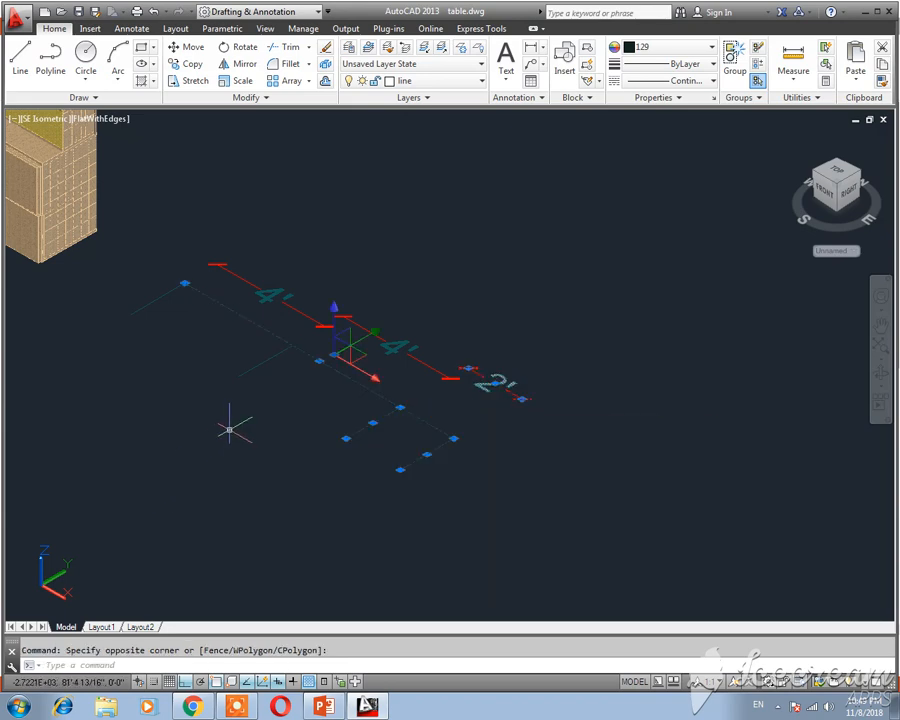
click(277, 383)
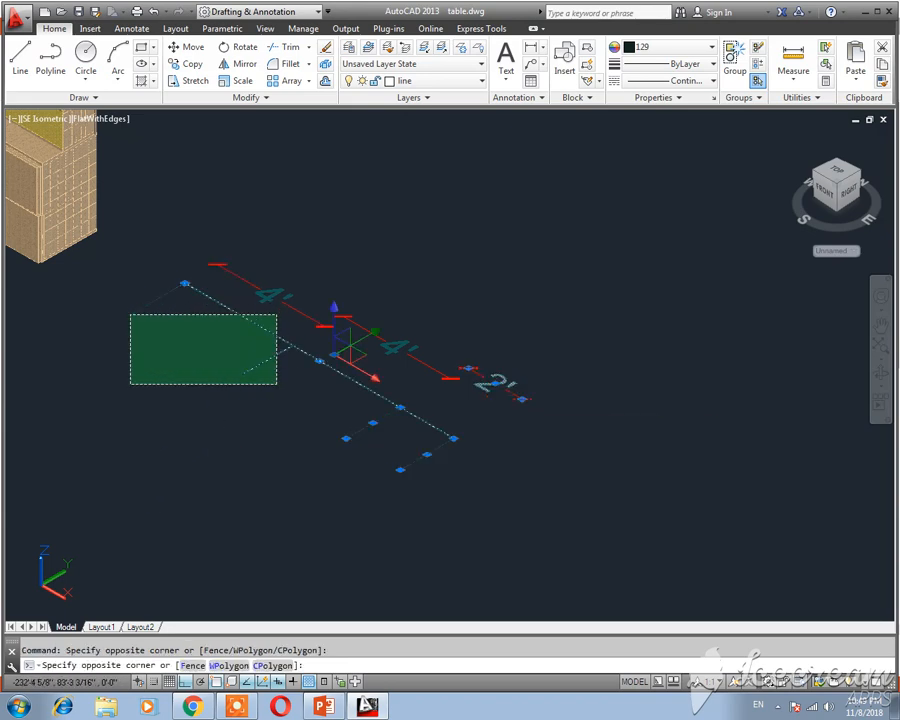
click(129, 313)
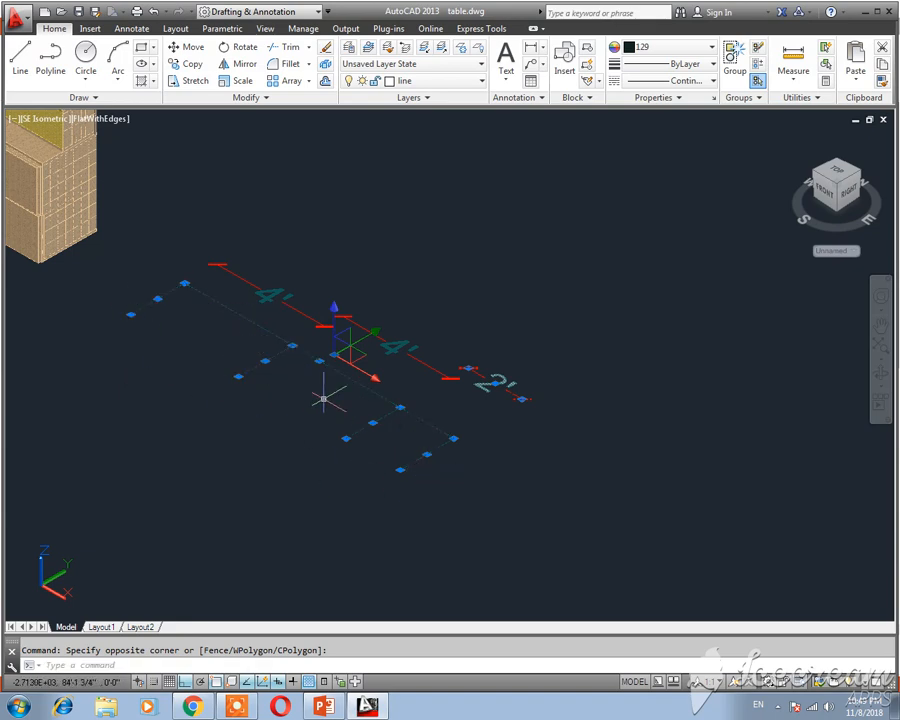
text(j)
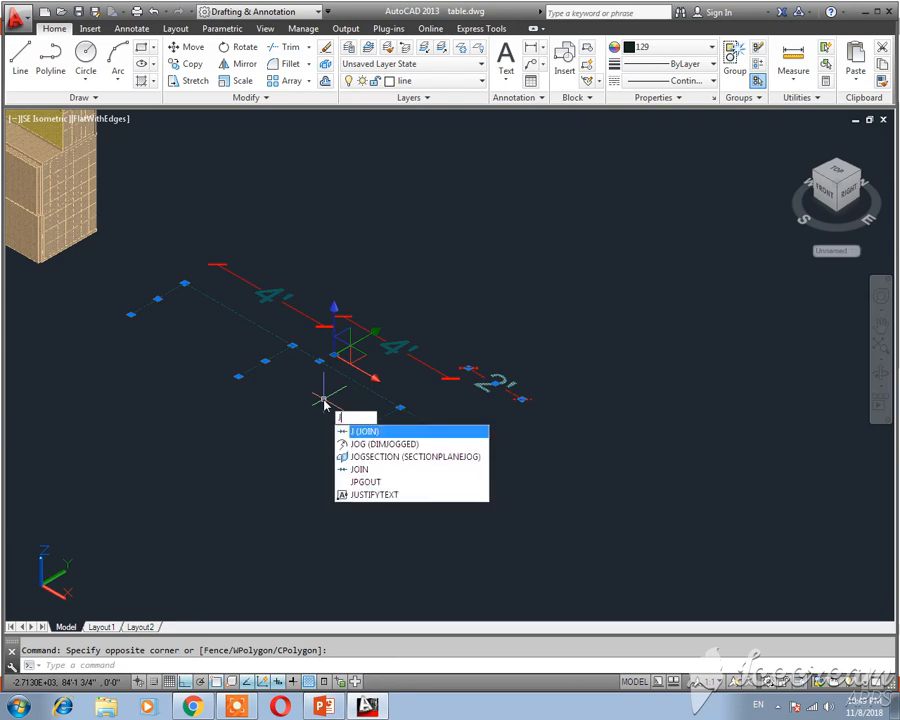
key(Return)
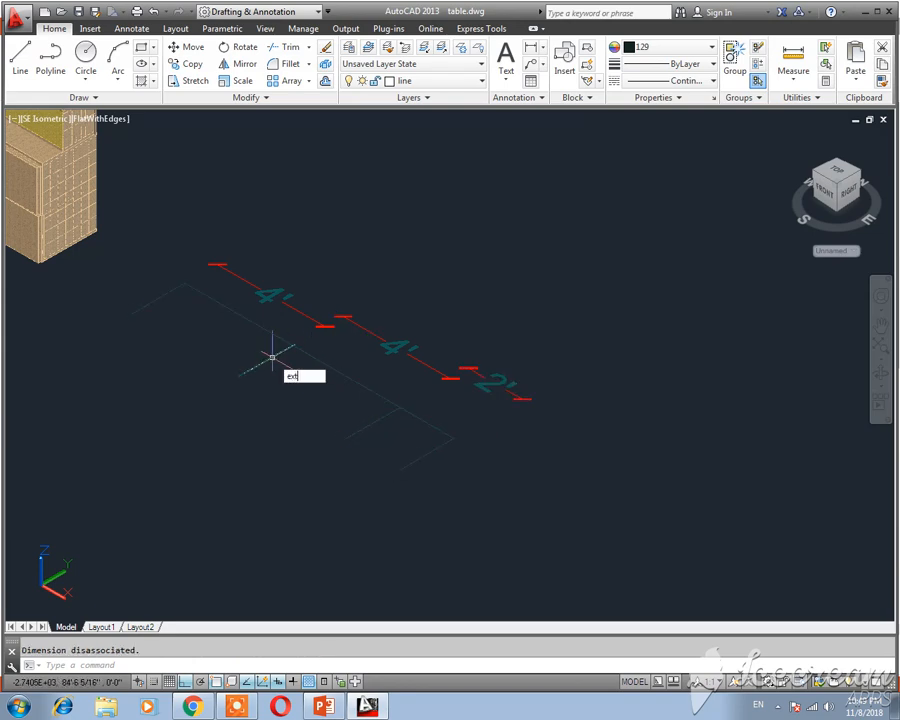
- Extrude the joined outline and both divider lines to a height of 3'
text(ext)
key(Return)
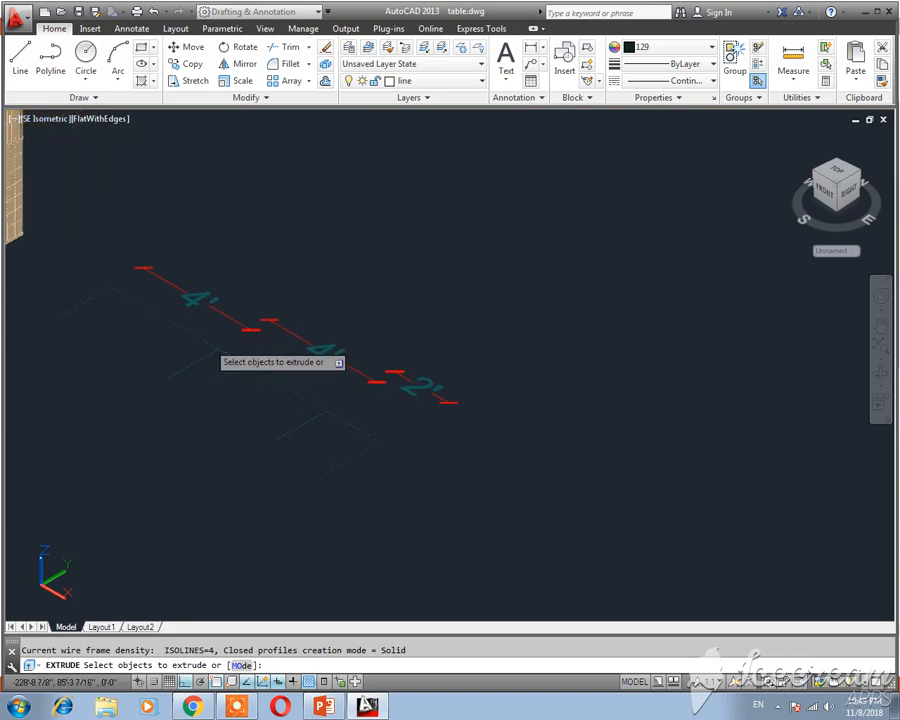
click(209, 343)
click(196, 358)
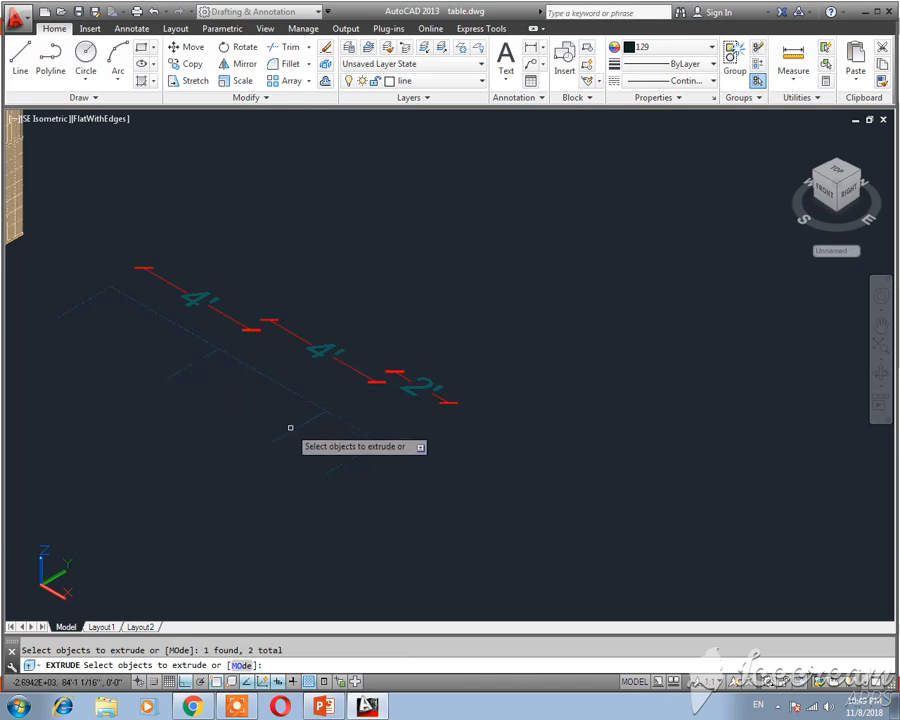
key(Return)
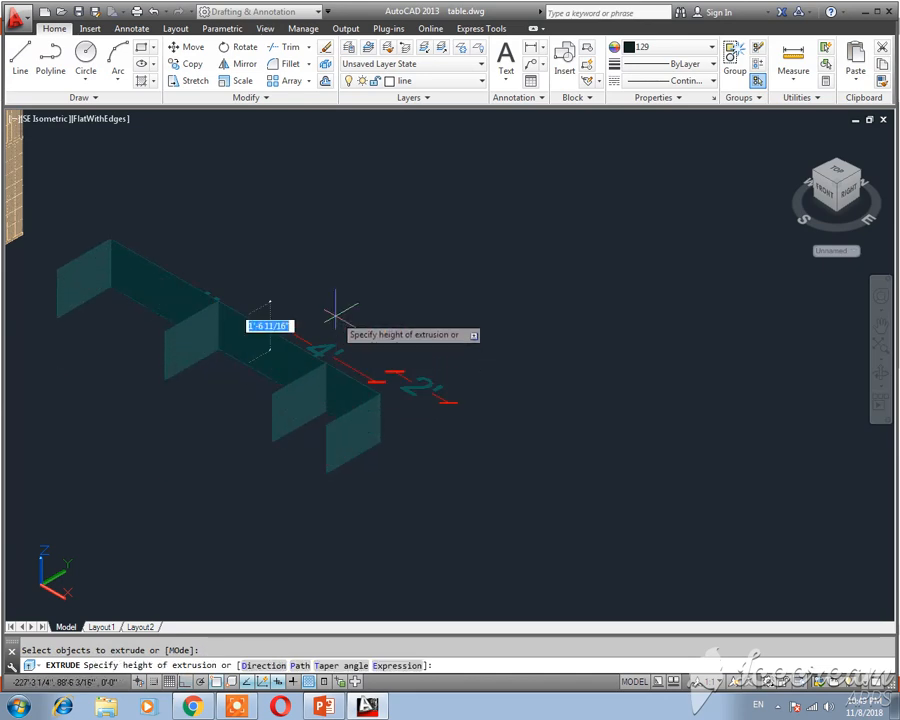
text(3)
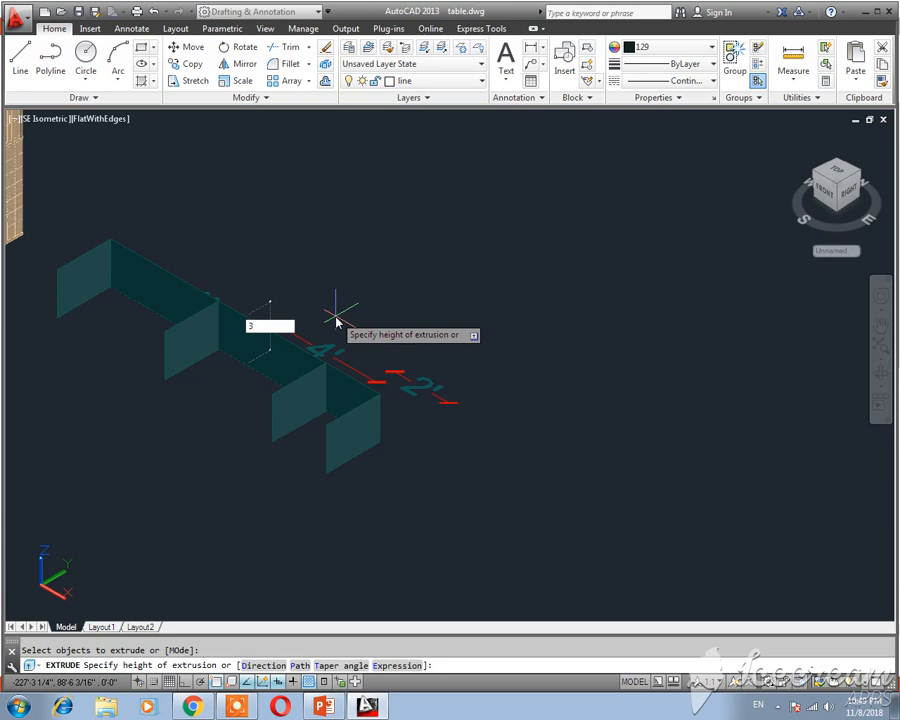
key(Return)
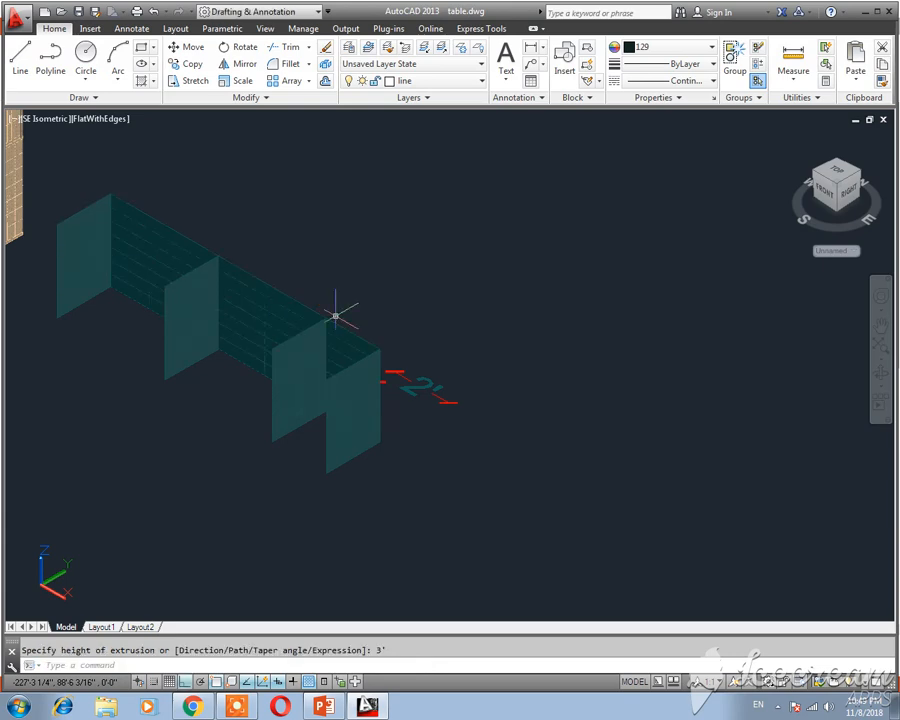
key(Escape)
- Switch the model's visual style to 2D Wireframe
middle_drag(358, 345, 425, 376)
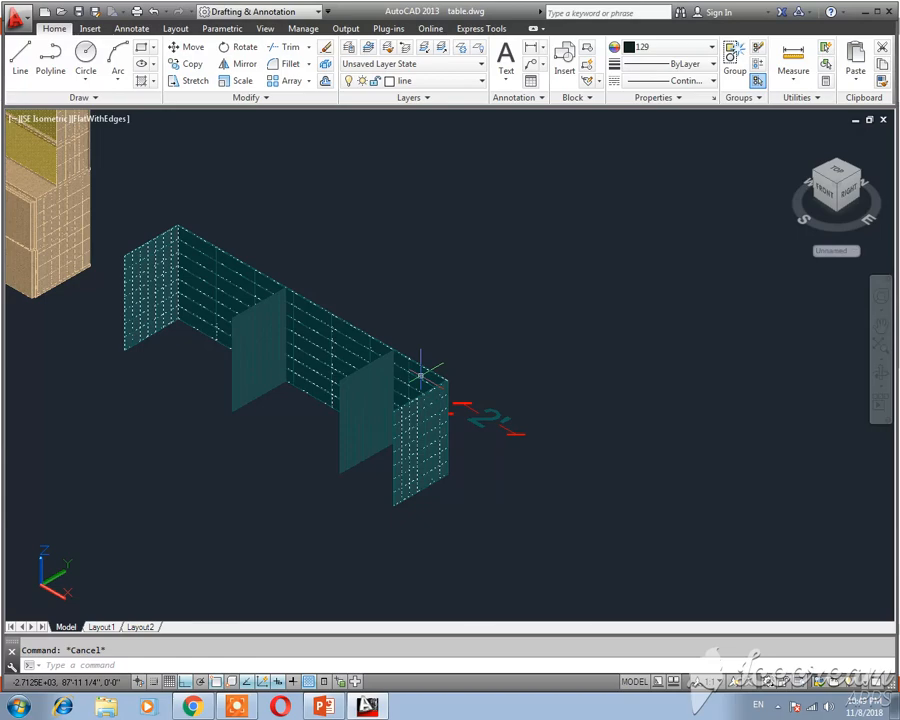
middle_drag(362, 384, 362, 448)
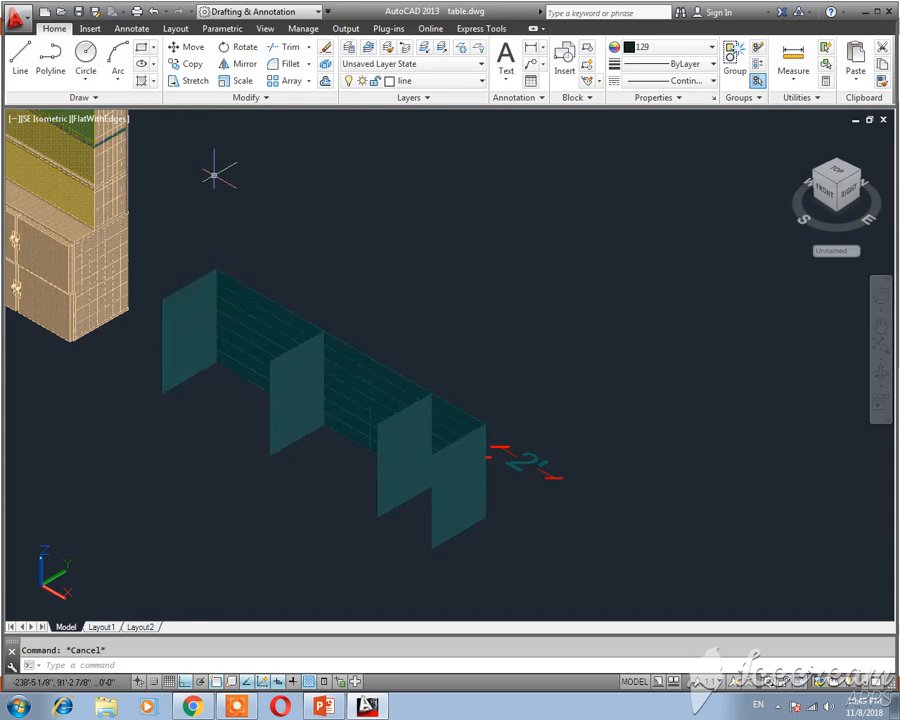
click(107, 121)
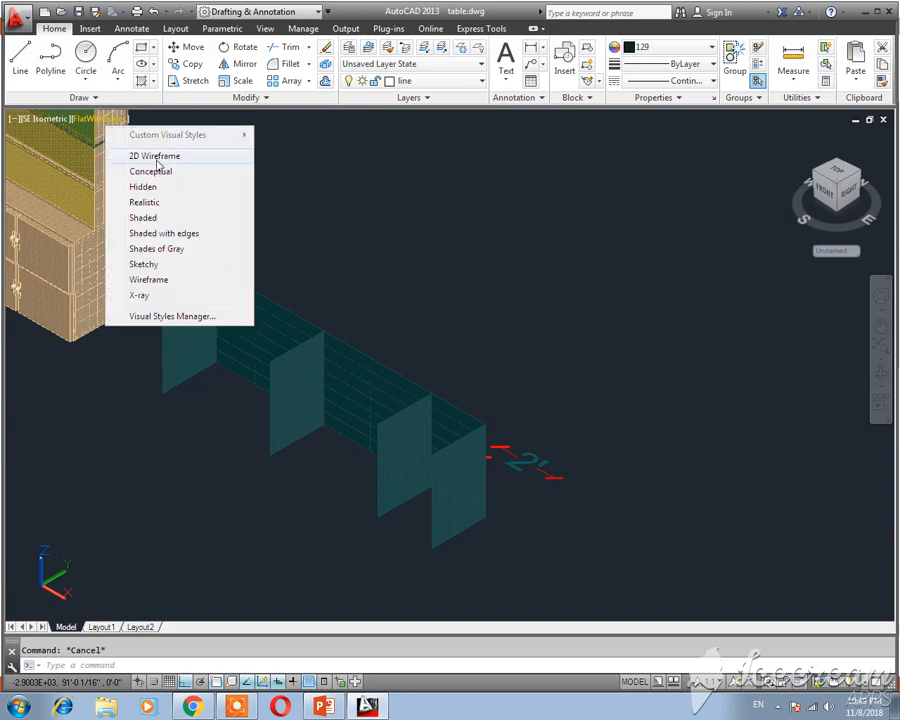
click(171, 160)
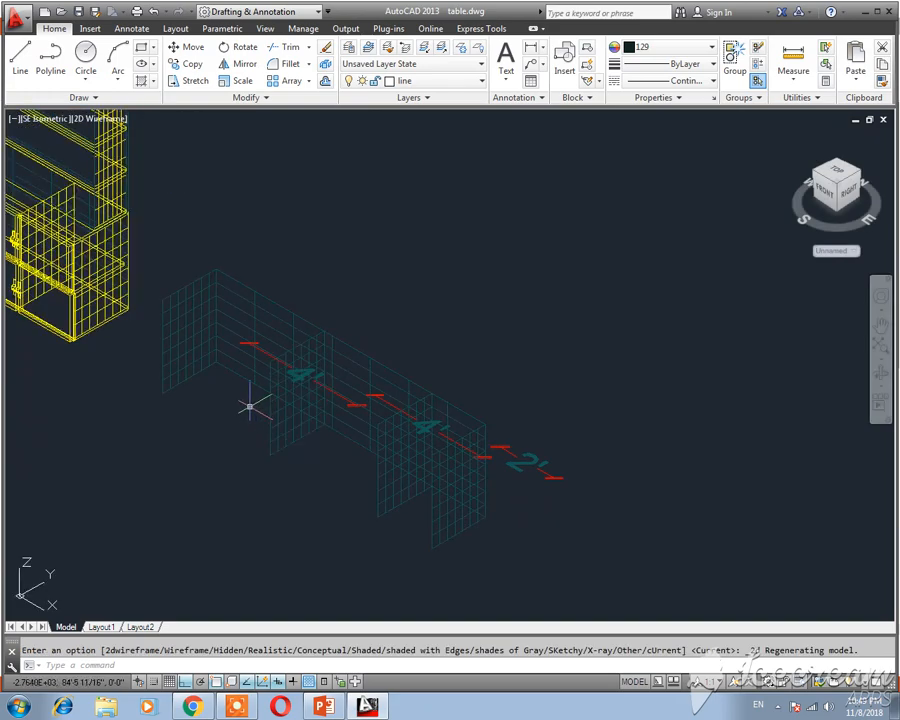
- Draw a rectangle across the full base, from the back corner at the left end wall to the front bottom corner of the opposite end wall
scroll(248, 408, up, 2)
scroll(282, 430, up, 3)
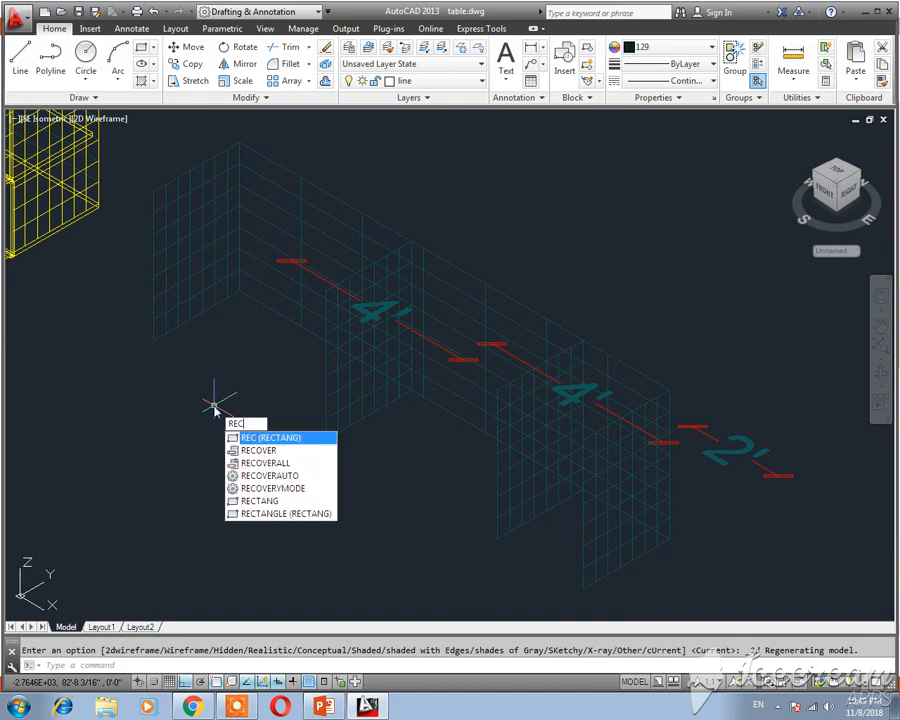
key(Return)
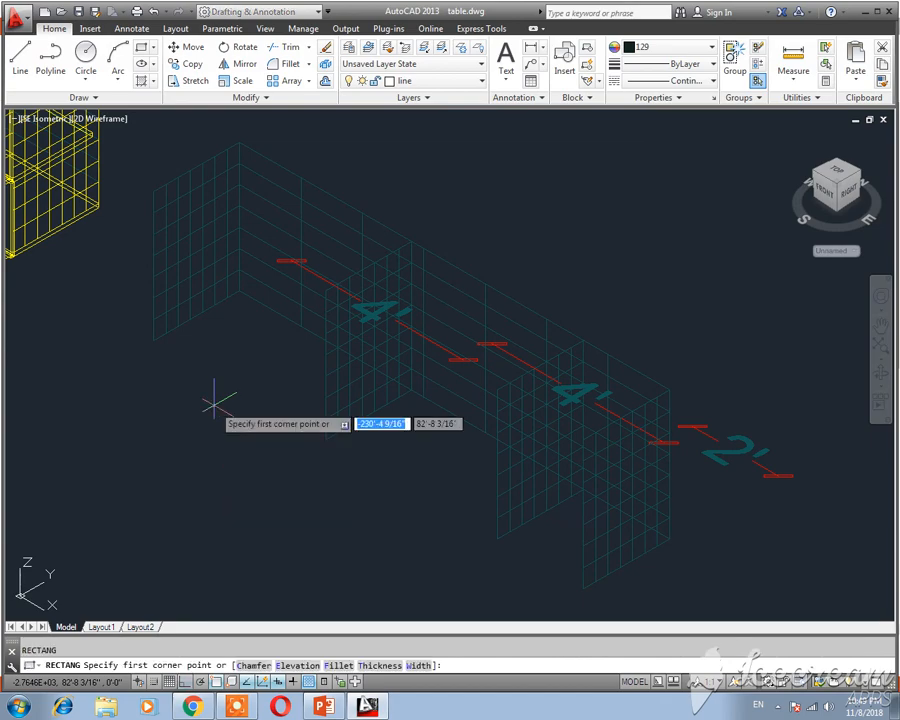
click(239, 291)
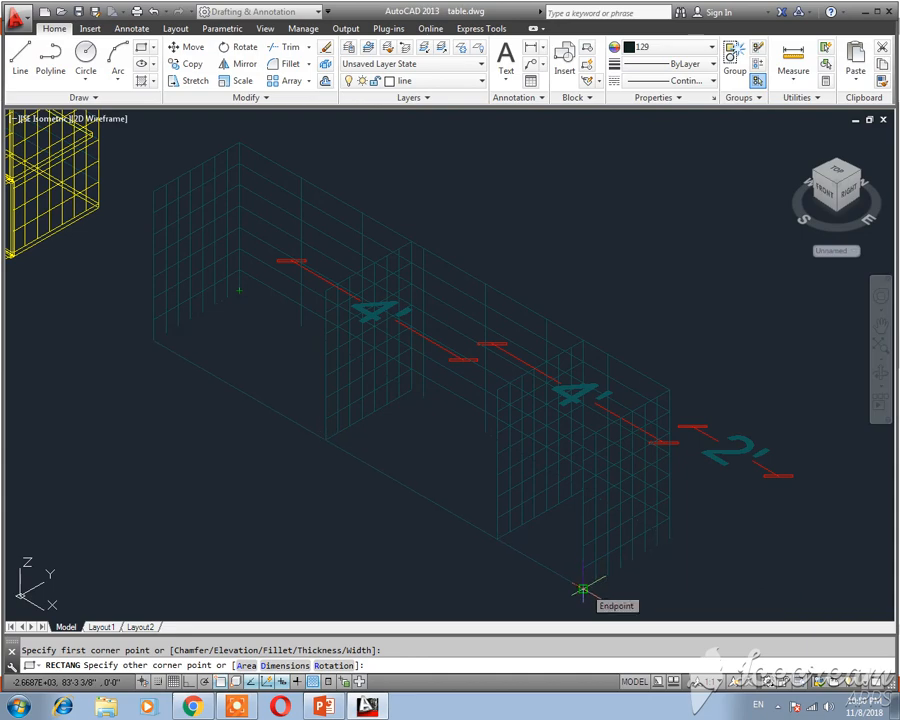
click(583, 589)
key(Escape)
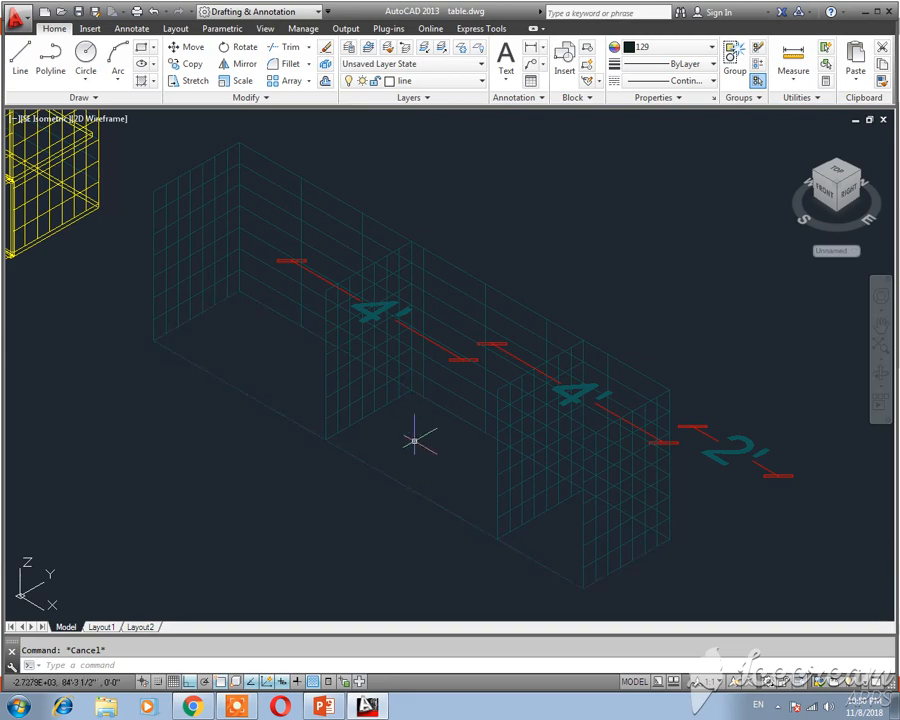
- Extrude the base rectangle 1" downward to form the bottom board
text(ext)
key(Return)
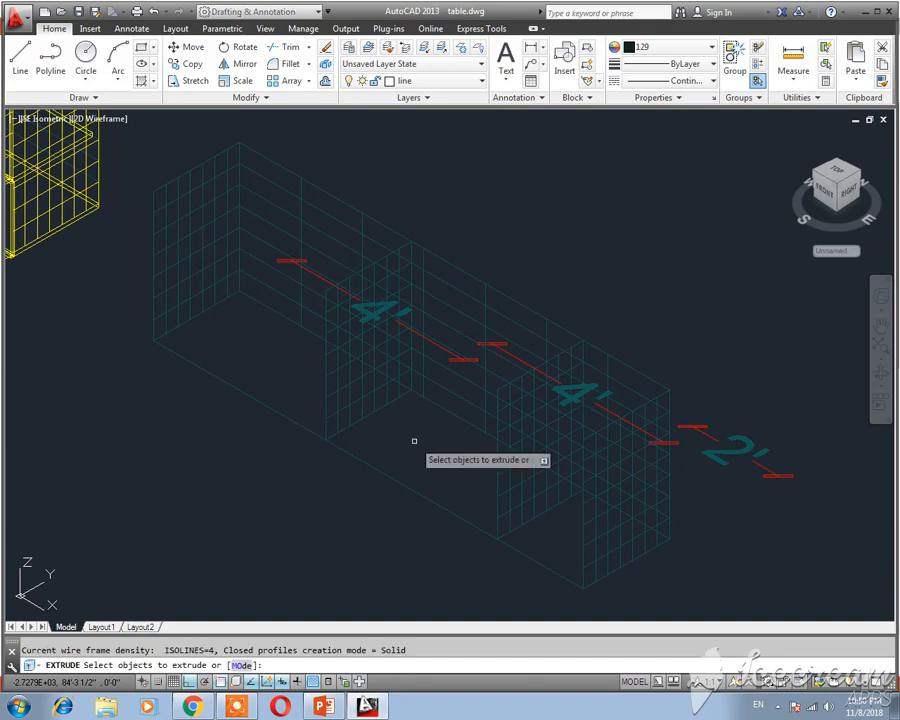
click(395, 481)
key(Return)
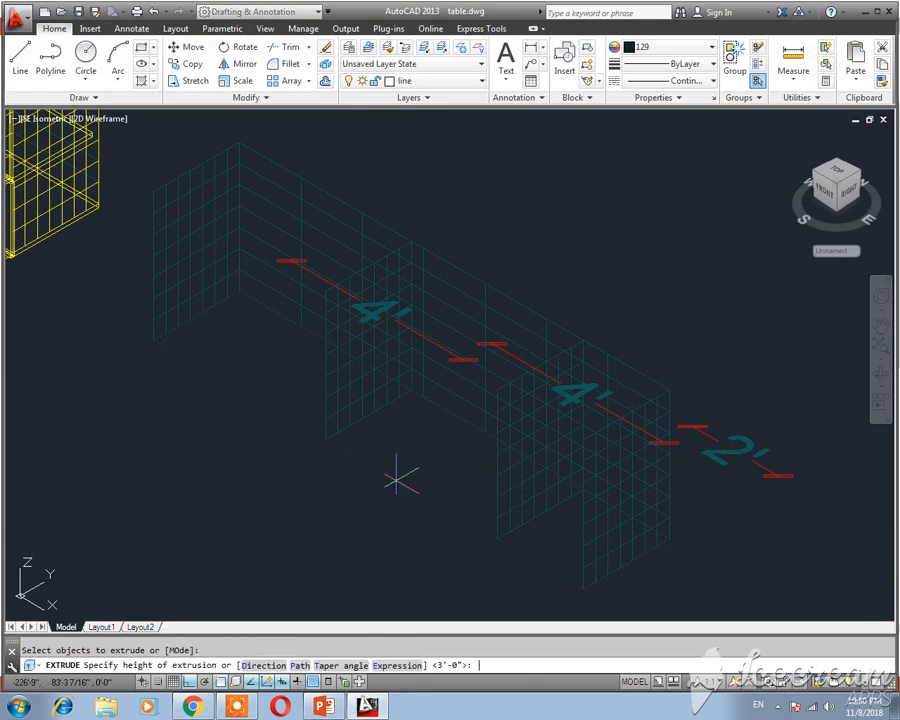
key(Return)
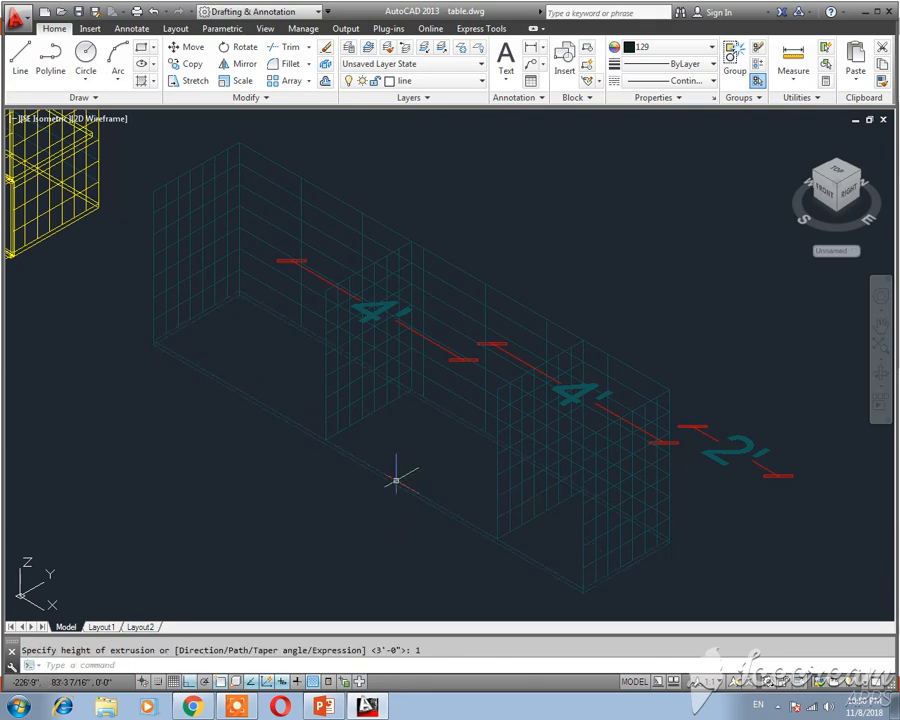
key(Escape)
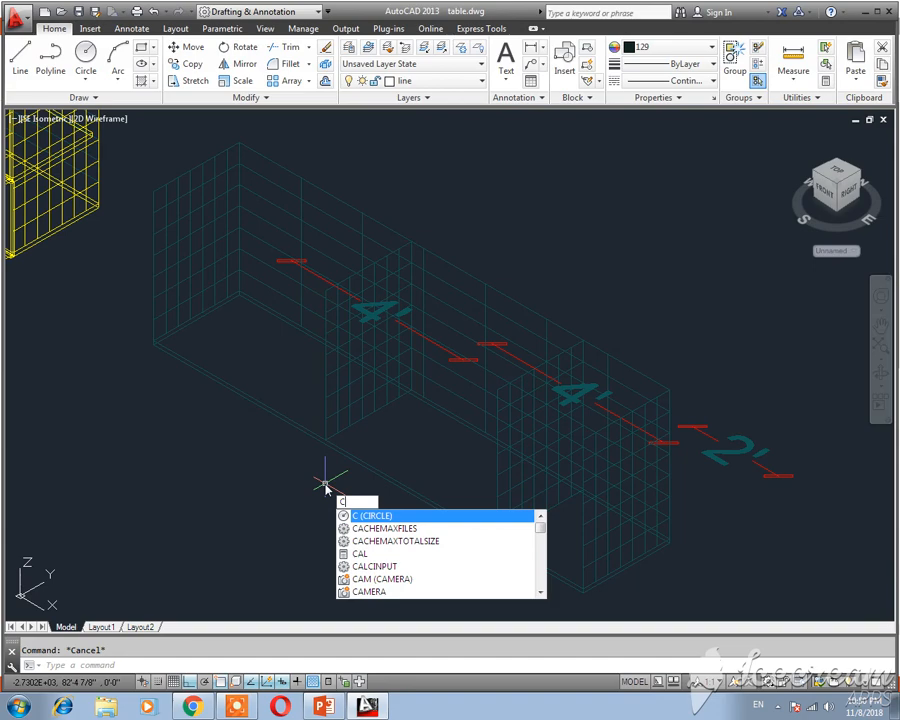
- Copy the bottom board straight up by 1.5' as a middle shelf, using the relative displacement 0,0,1.5'
text(p)
key(Return)
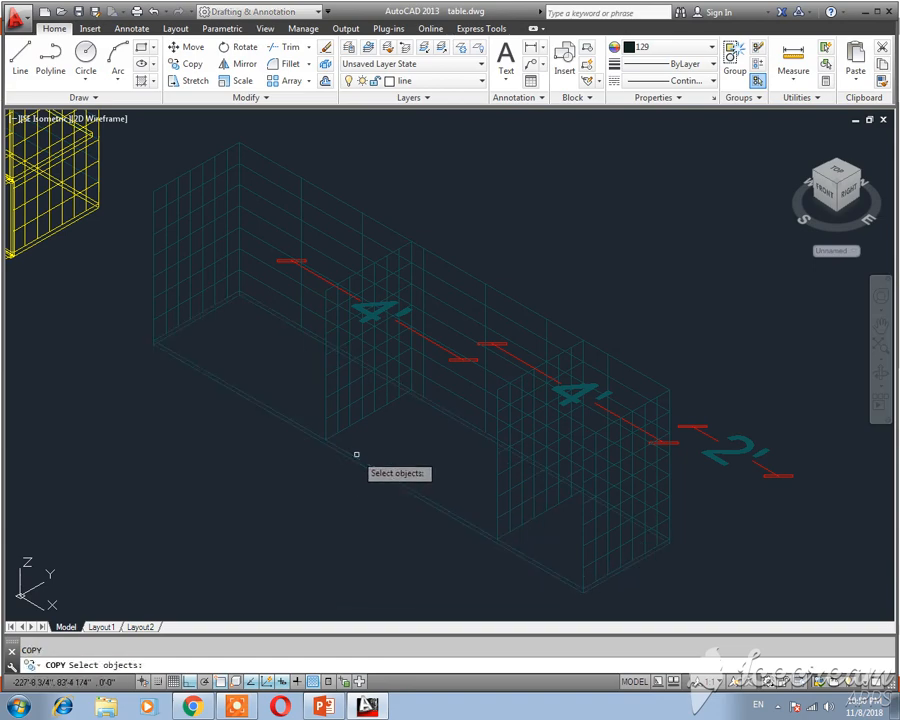
click(354, 456)
key(Return)
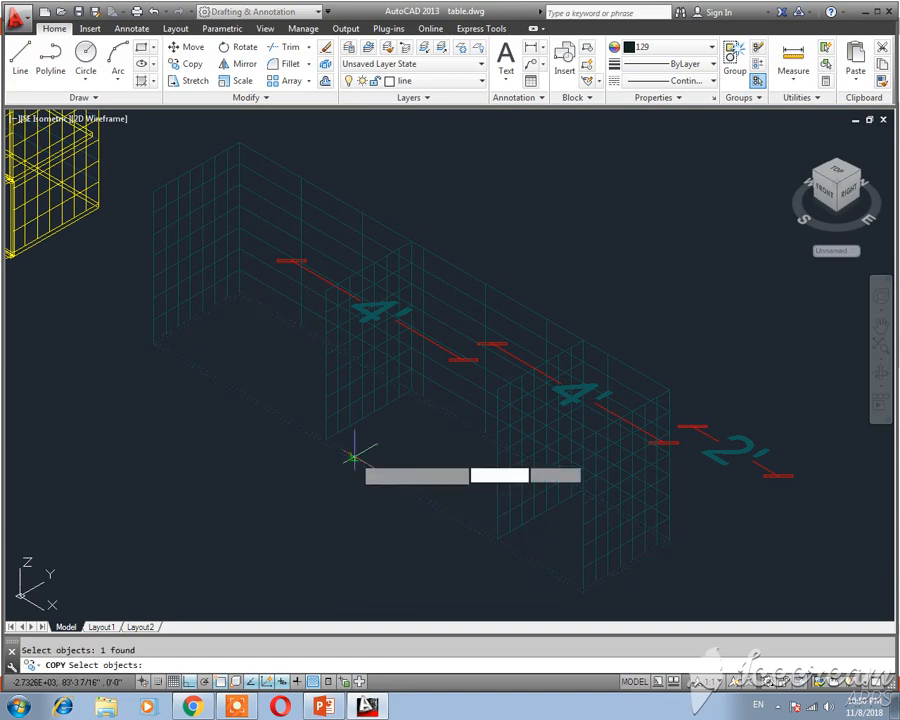
click(336, 517)
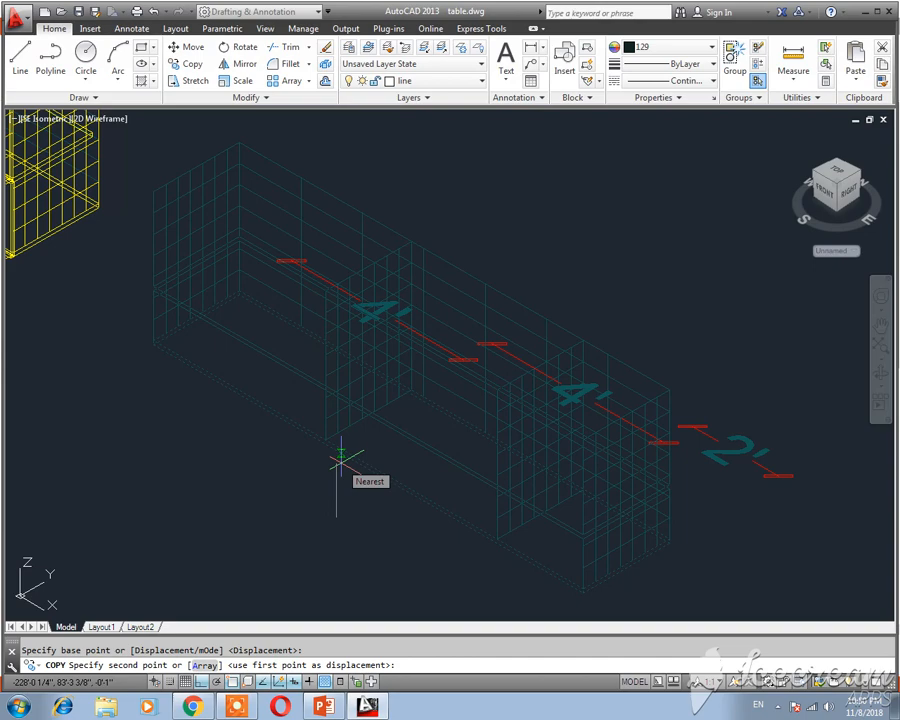
text(0,)
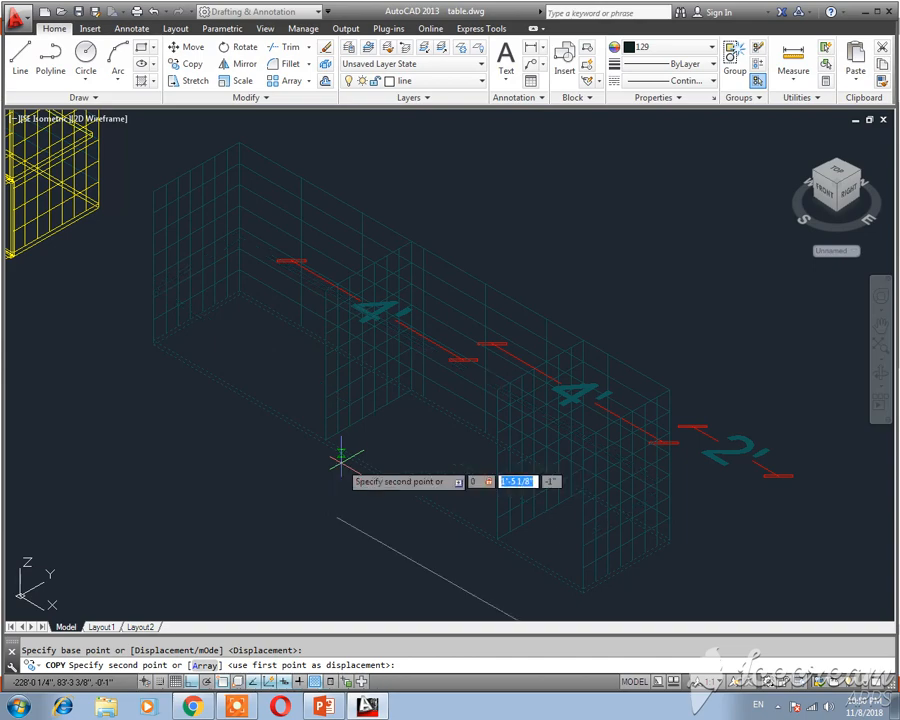
text(0,)
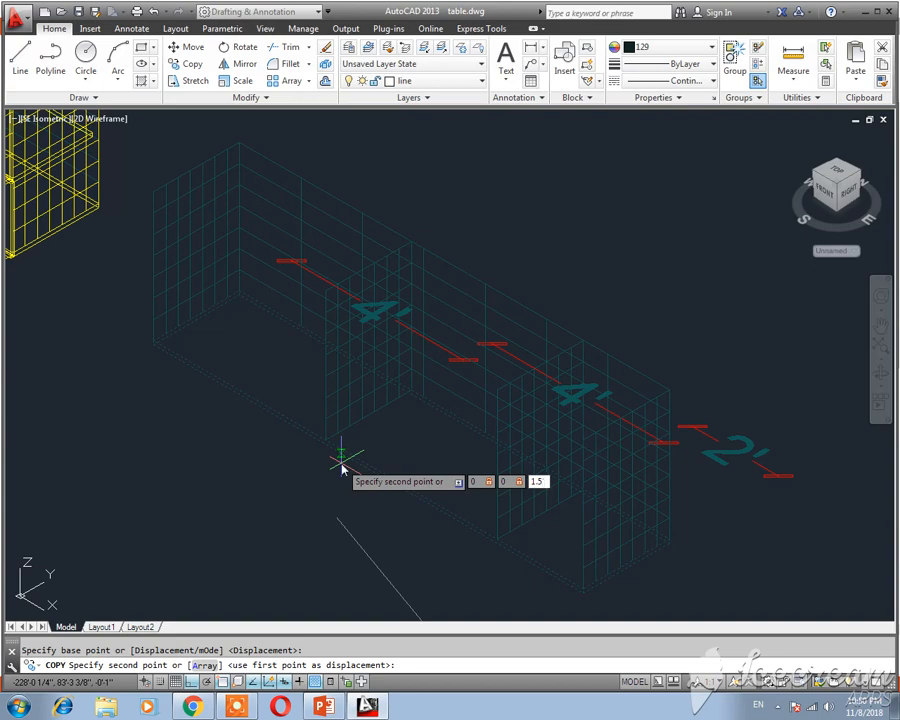
key(Return)
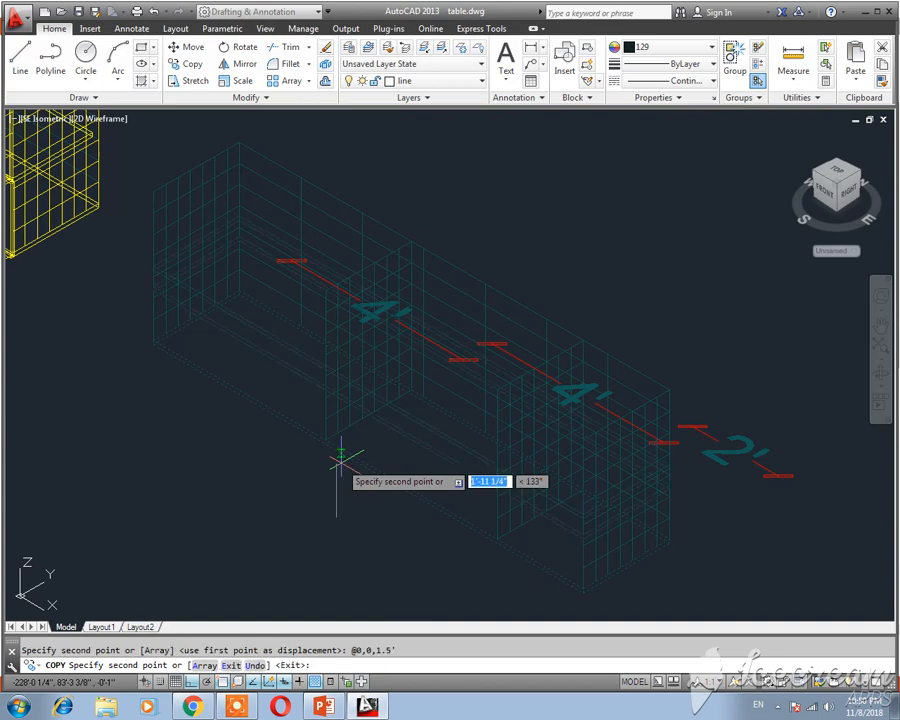
key(Return)
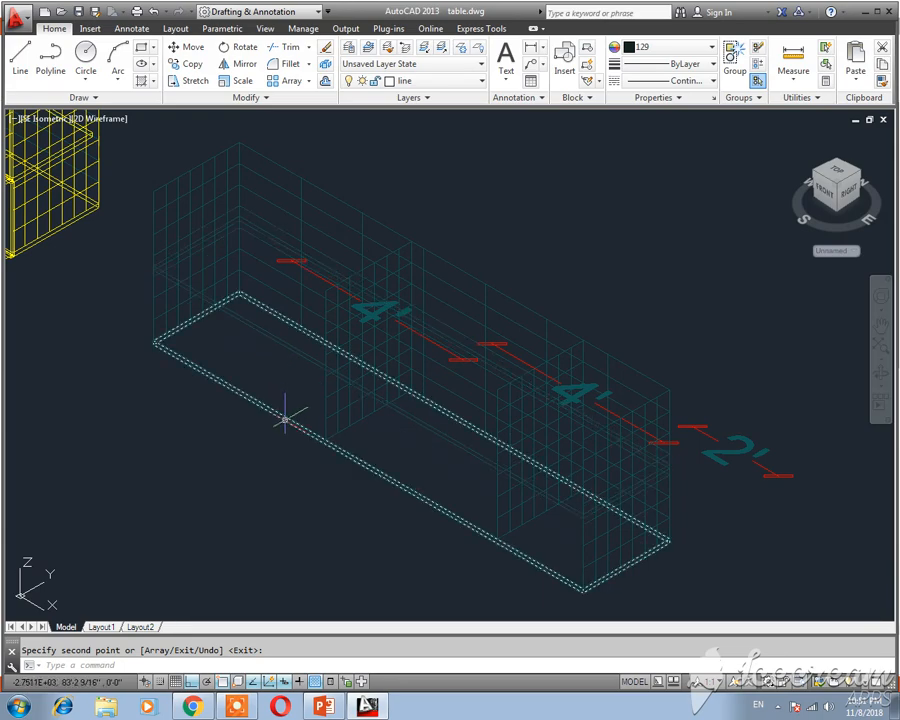
- Copy the bottom board straight up by 3' as the cabinet's top board, using the relative displacement 0,0,3'
text(cp)
key(Return)
click(285, 420)
key(Return)
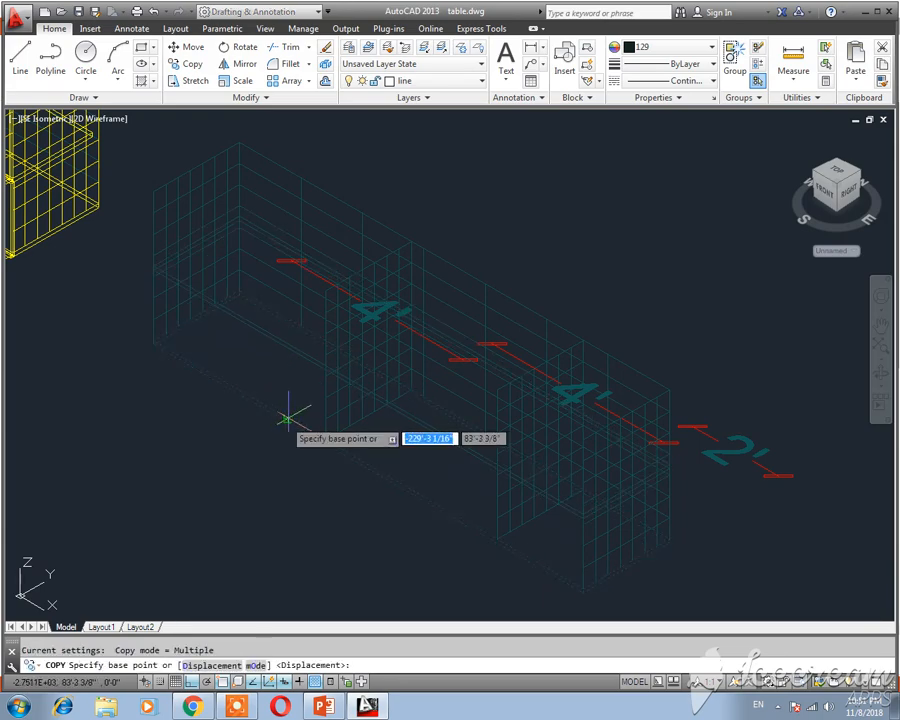
click(273, 476)
text(0,0,)
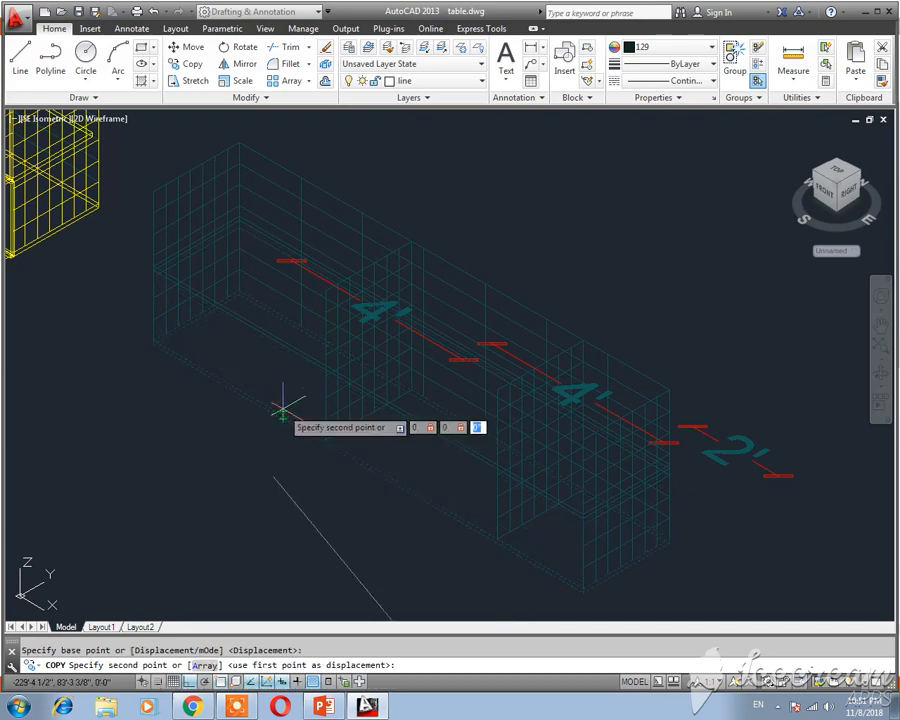
text(3)
key(Return)
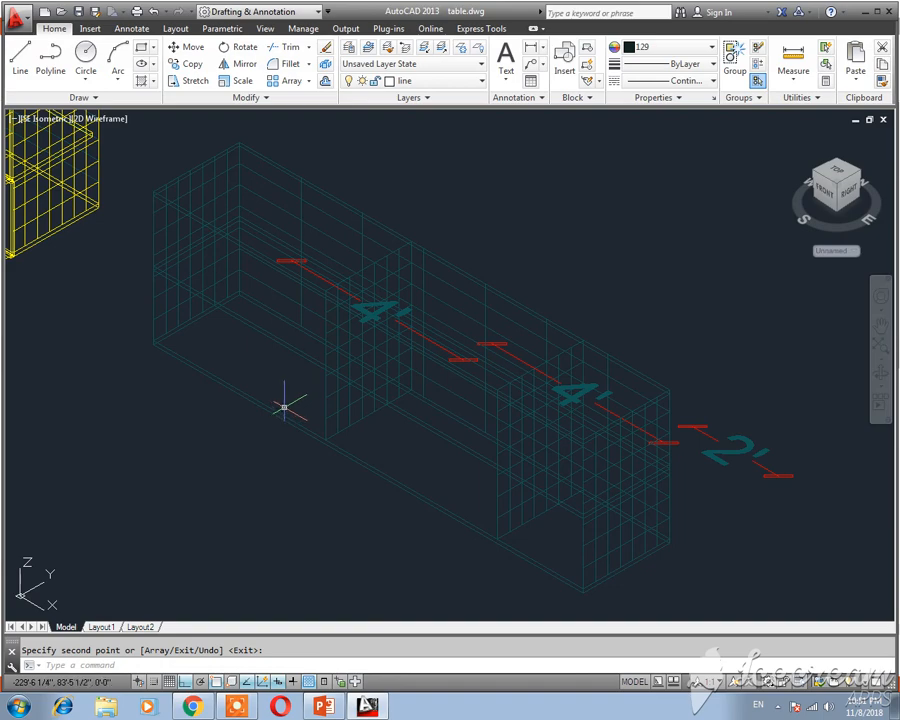
key(Escape)
- Switch the model's visual style to Realistic and view the shelves and dividers from the front at an angle
click(101, 127)
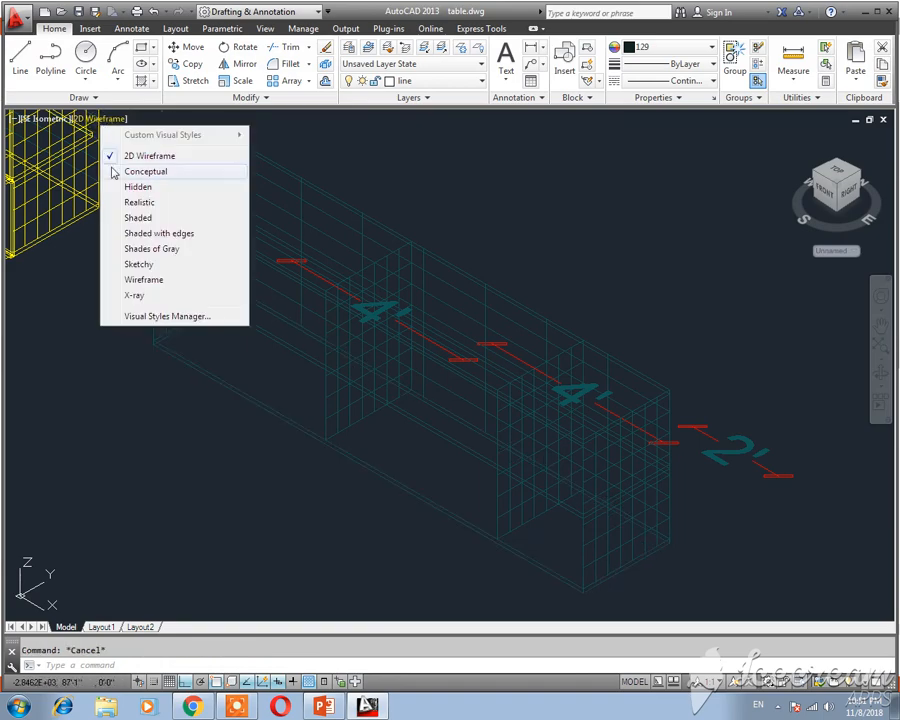
click(143, 202)
mouse_move(390, 388)
shift+middle_down()
mouse_move(438, 350)
mouse_move(438, 368)
mouse_move(436, 333)
mouse_move(494, 319)
mouse_move(432, 341)
mouse_move(452, 343)
shift+middle_up()
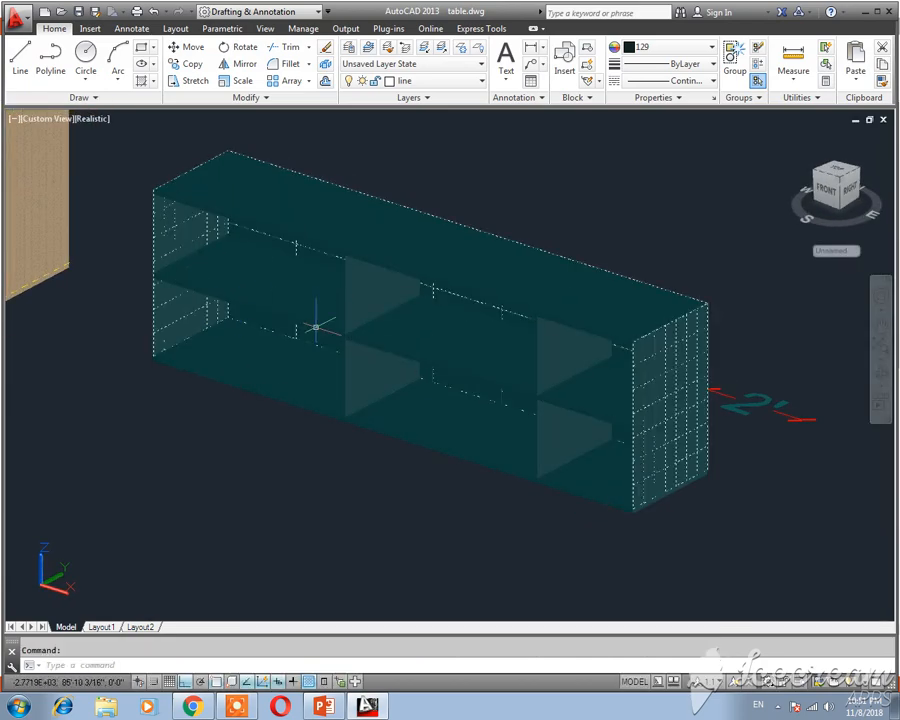
middle_drag(200, 272, 255, 357)
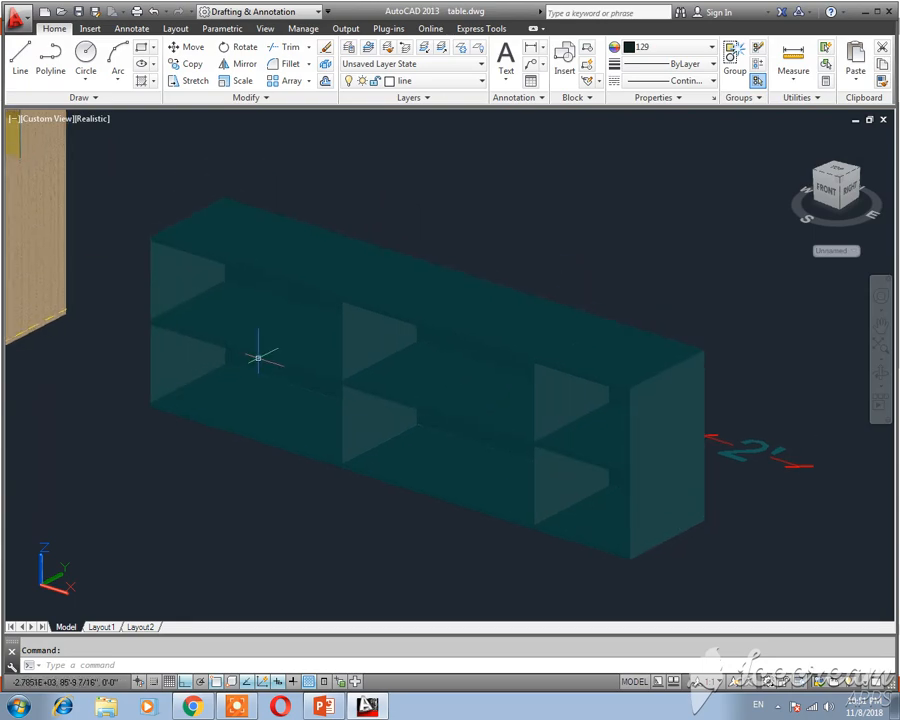
- Switch the model to the Top view, with the new cabinet's plan in sight
click(35, 119)
click(62, 147)
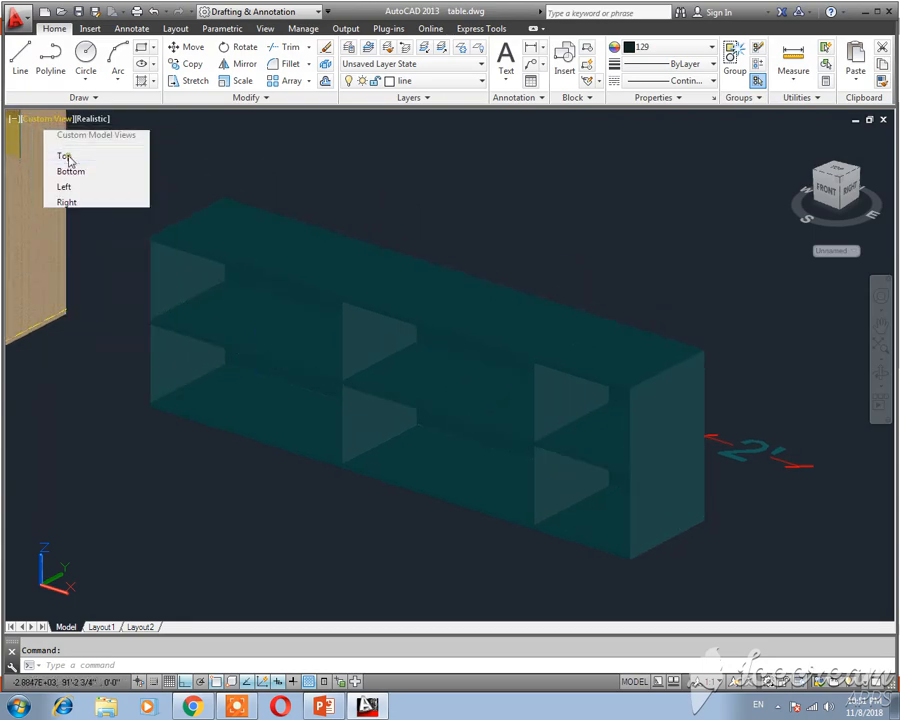
mouse_move(105, 281)
middle_down()
mouse_move(280, 316)
mouse_move(296, 405)
mouse_move(413, 389)
middle_up()
scroll(300, 322, up, 4)
scroll(429, 398, up, 3)
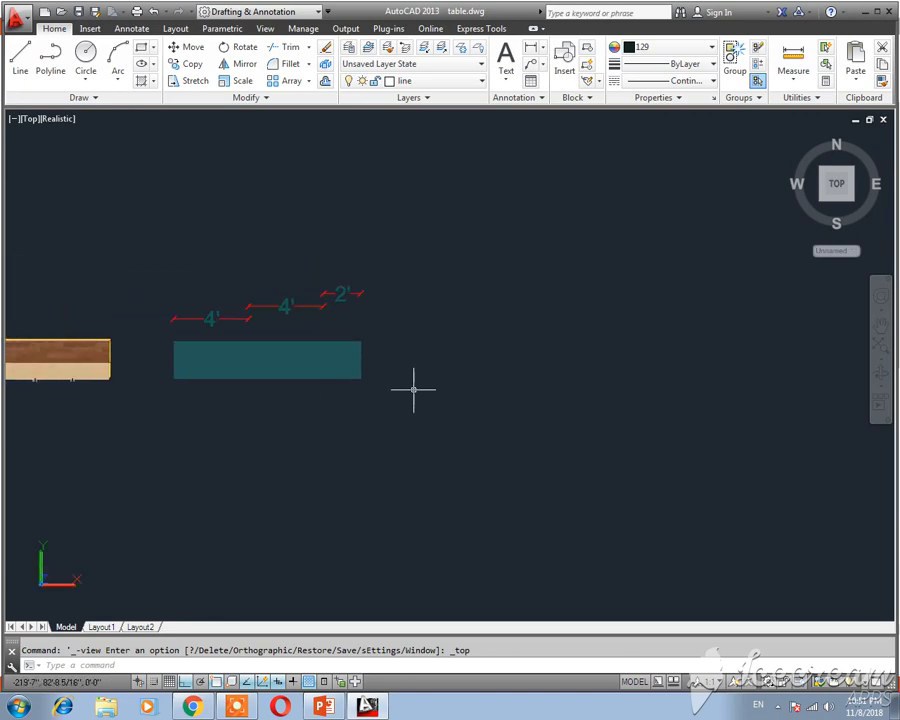
mouse_move(358, 362)
middle_down()
mouse_move(309, 388)
mouse_move(511, 374)
middle_up()
scroll(345, 386, up, 3)
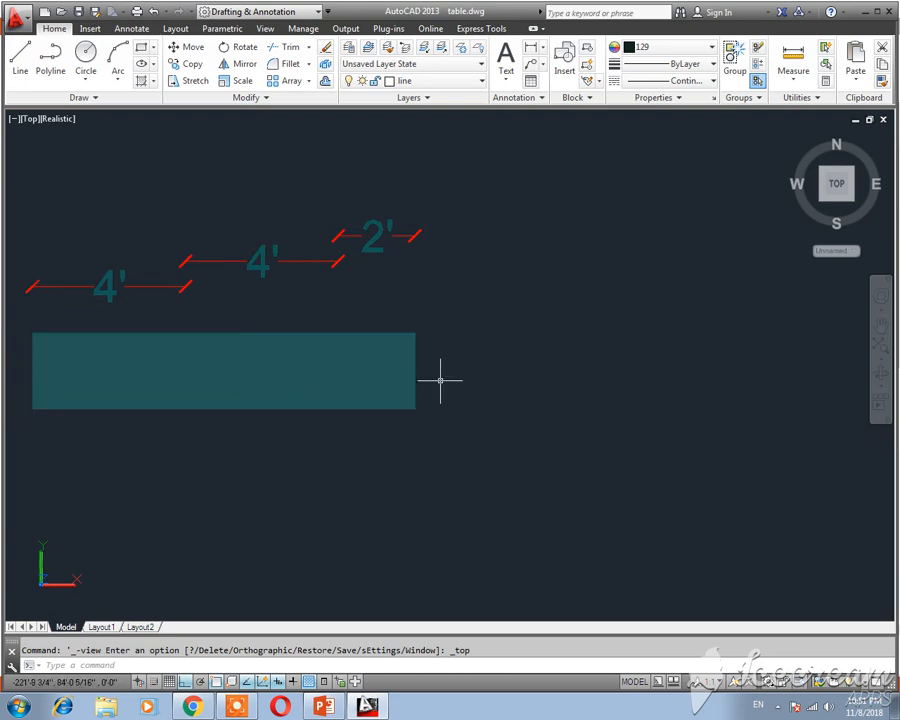
- Draw a line outline beside the cabinet's right end, running 10' right, 1.5' down and 10' back left
text(l)
key(Return)
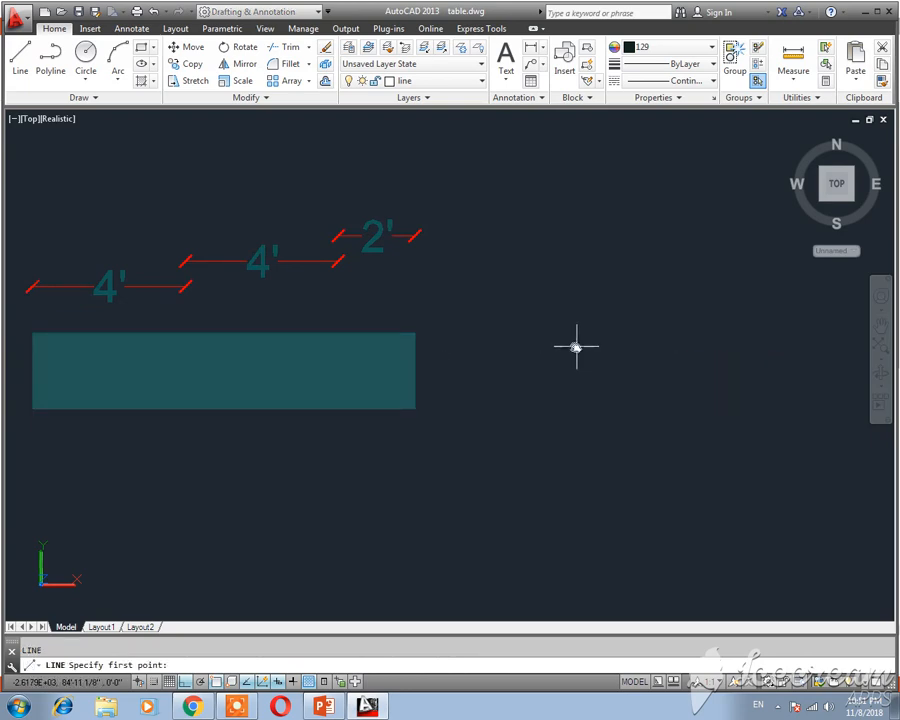
middle_drag(614, 343, 506, 340)
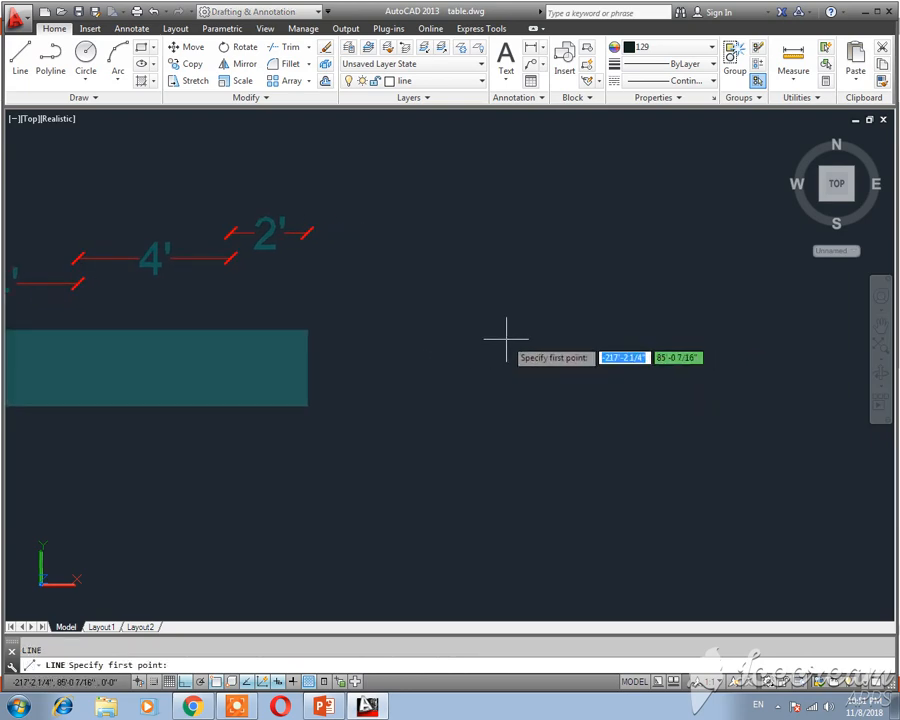
click(431, 325)
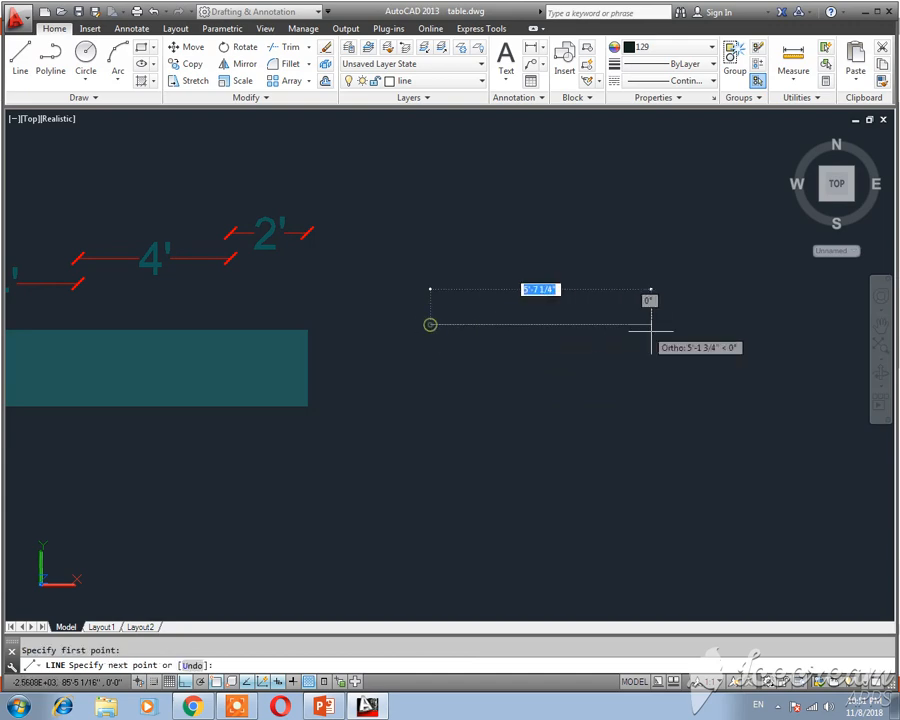
text(10)
key(Return)
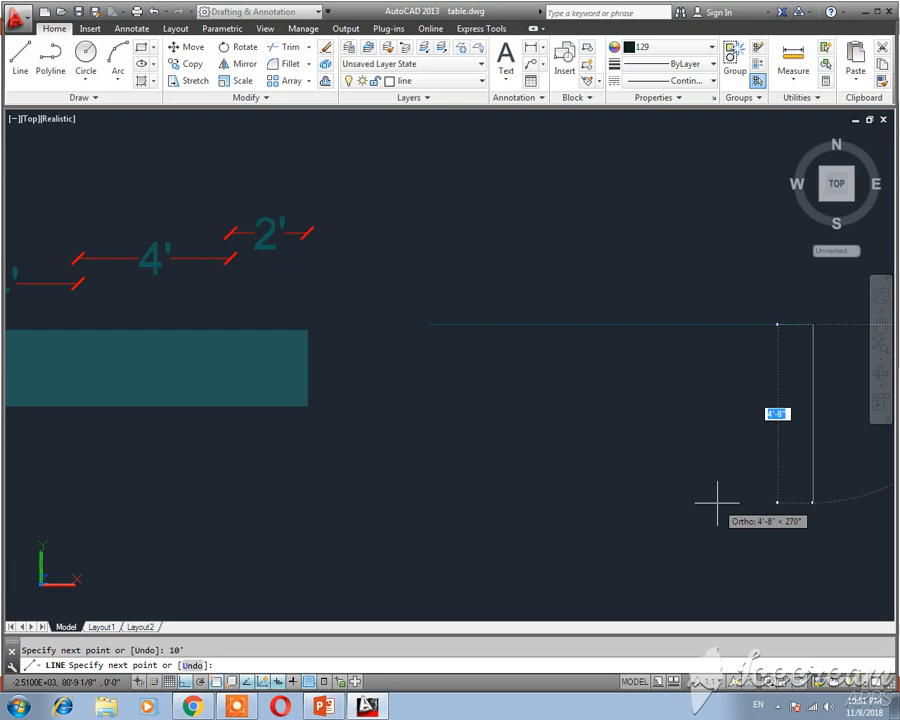
text(1.5')
key(Return)
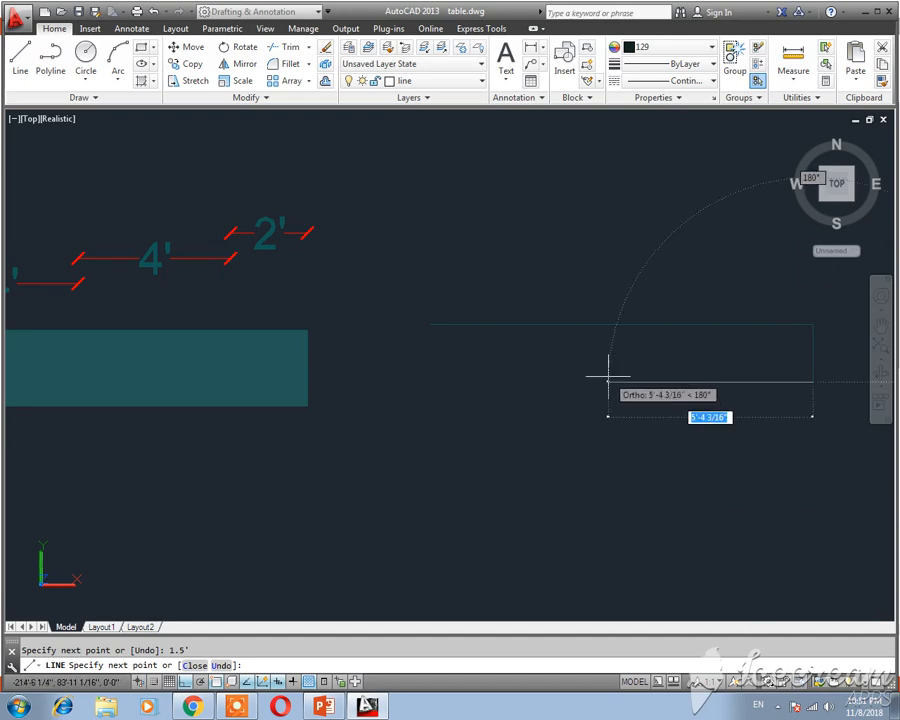
text(10')
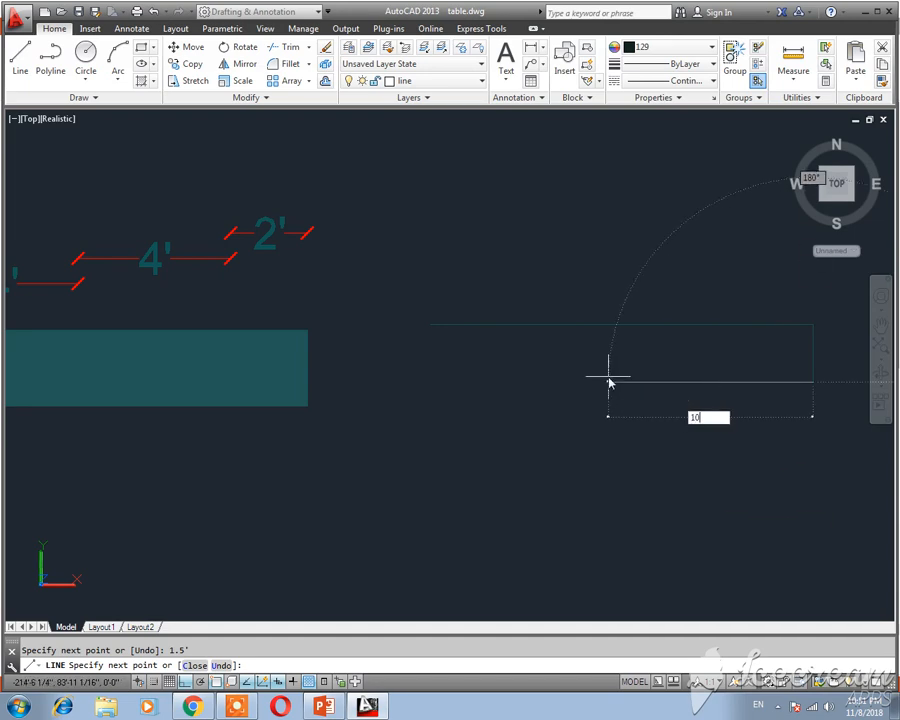
key(Return)
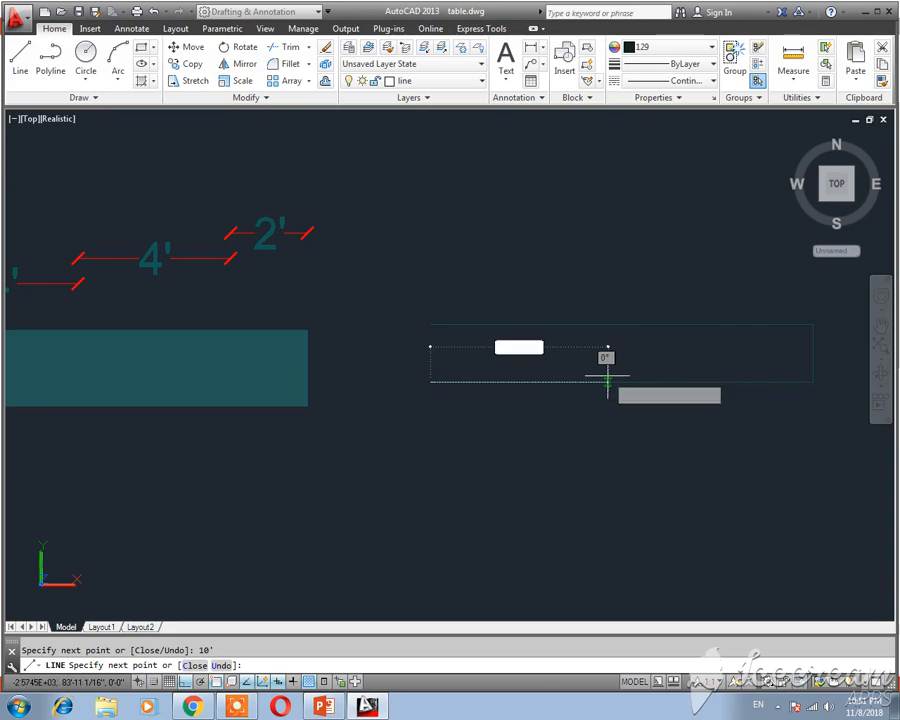